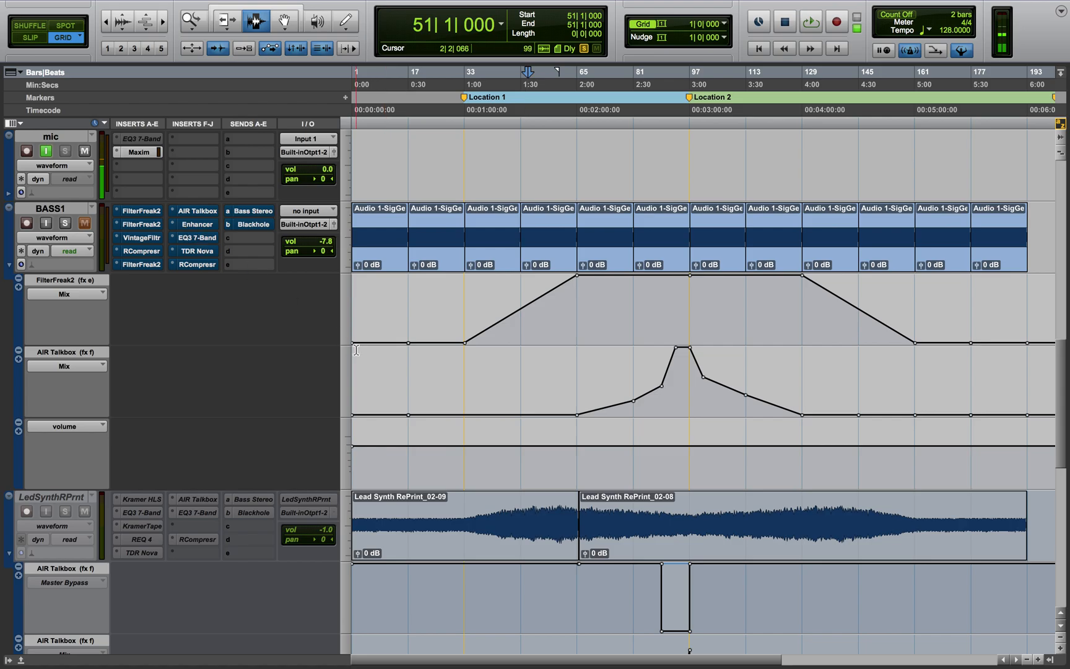
Play back the soloed lead synth print track LdSynthRPrntc from bar 51.
scroll(412, 408, "down", 10)
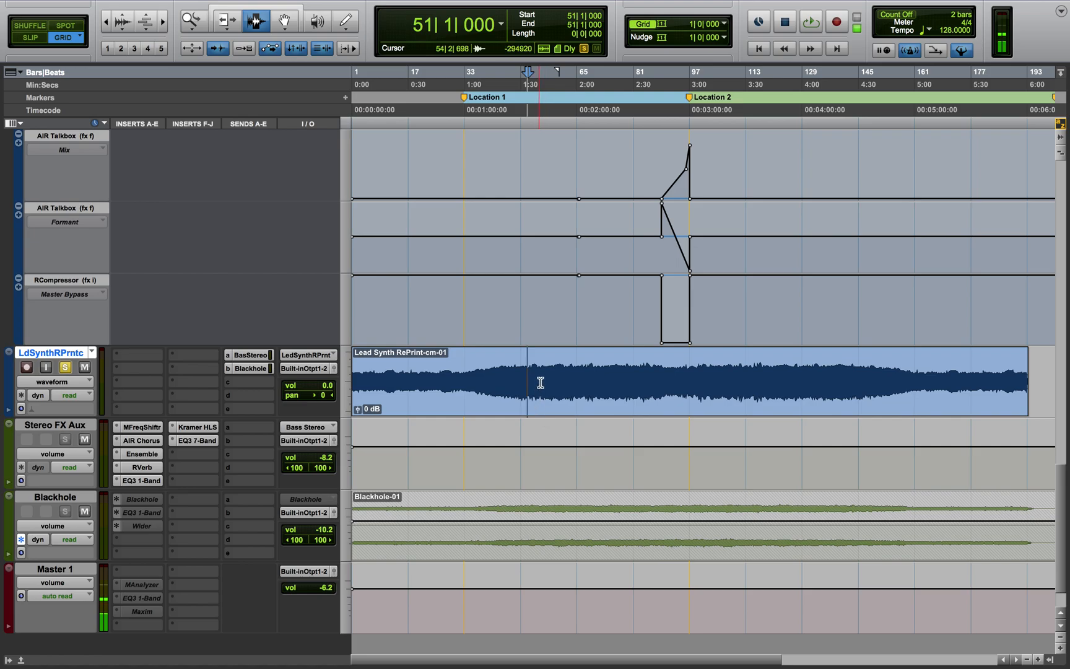
key("space")
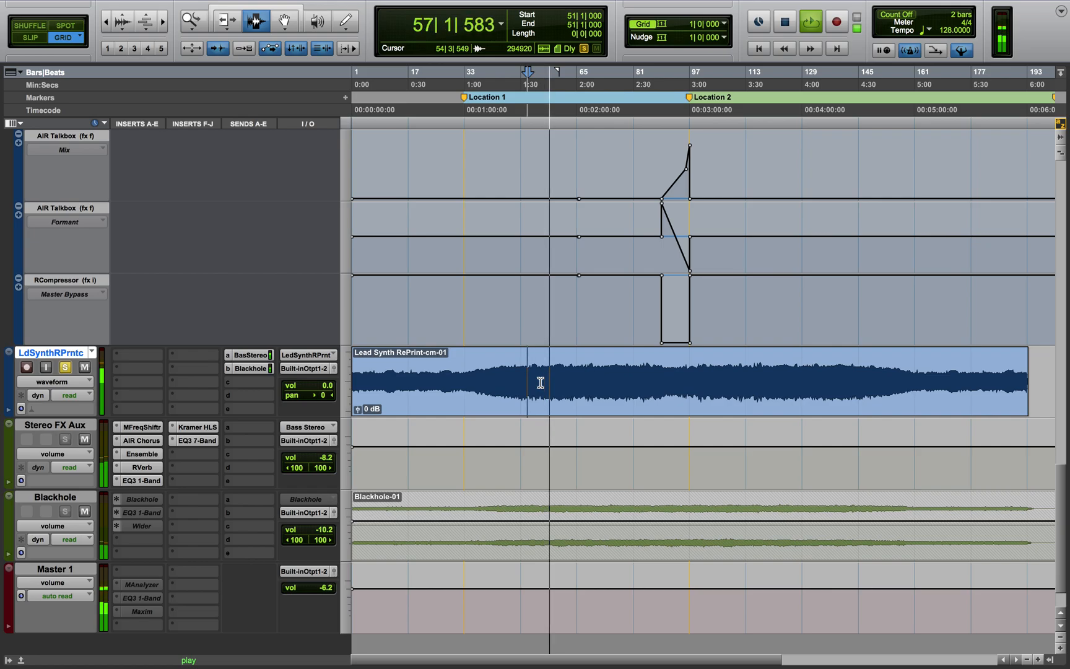
key("space")
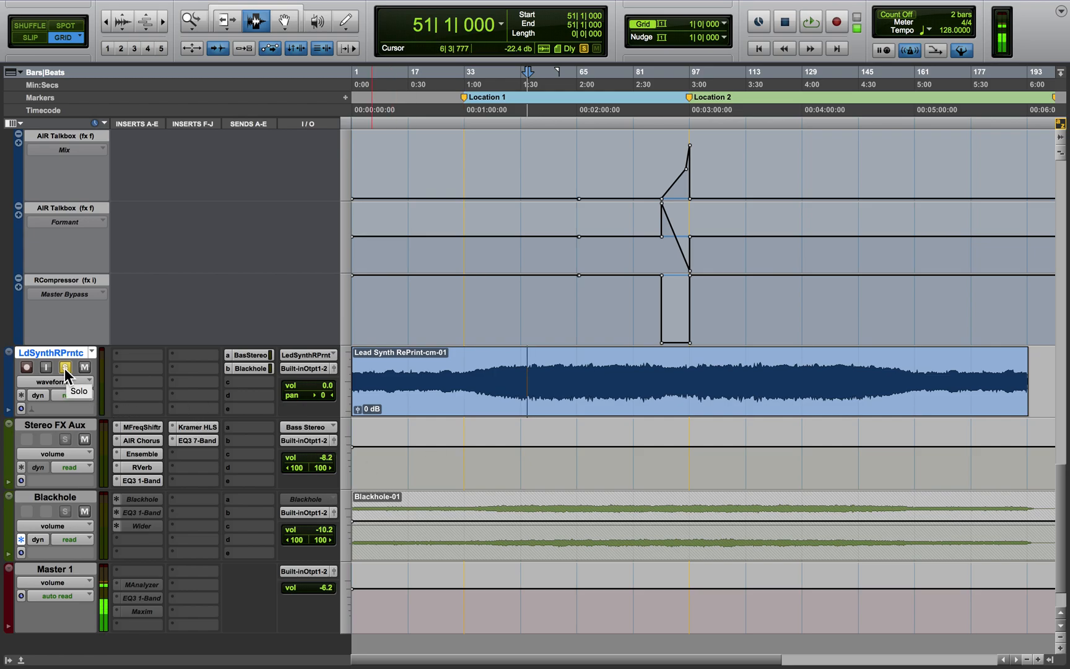
Make the Stereo FX Aux track inactive.
left_click(69, 425)
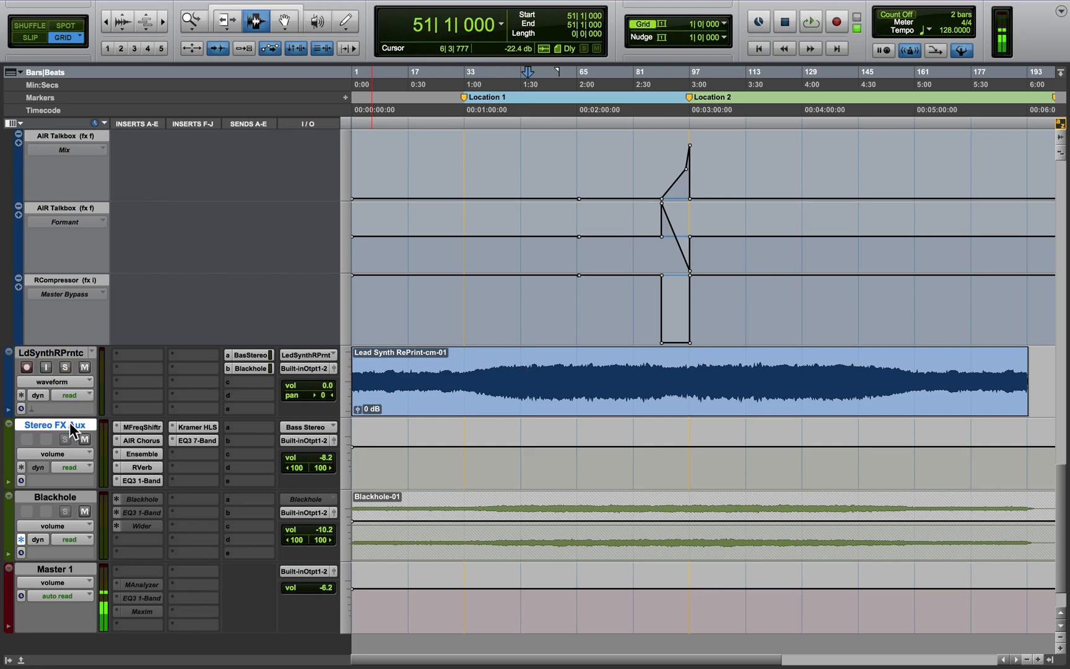
right_click(71, 423)
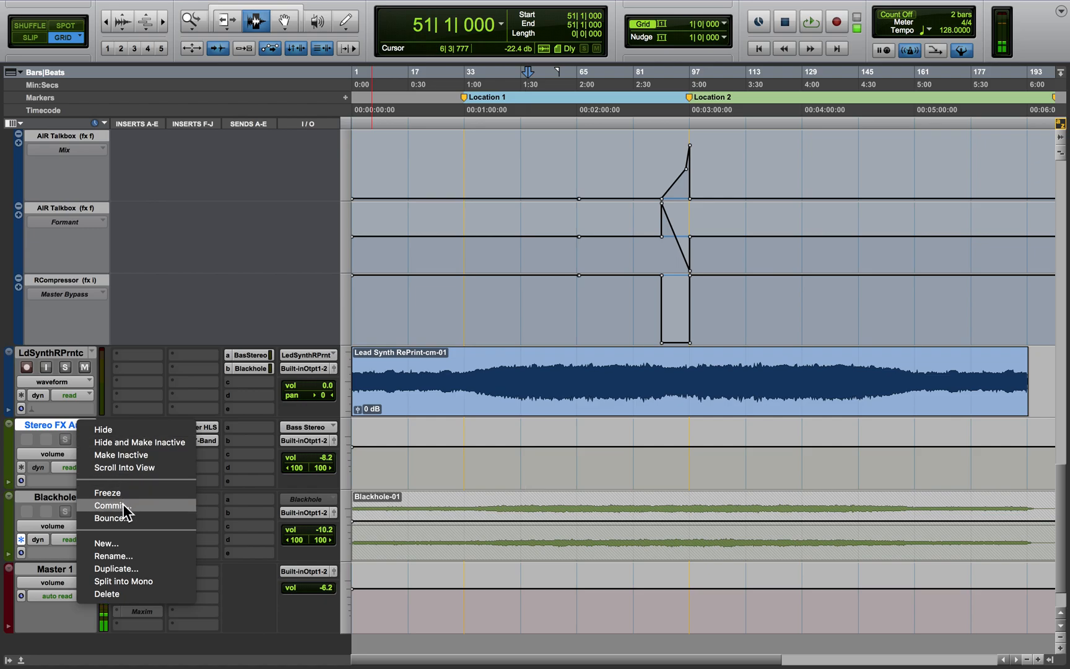
left_click(140, 454)
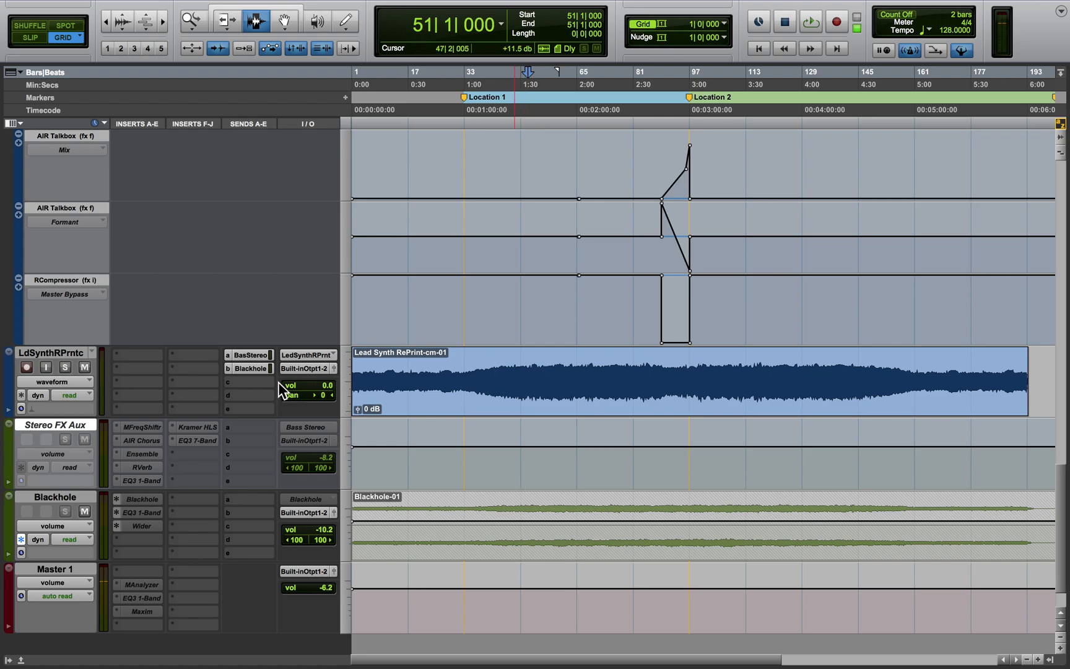
Select the BASS1 track and solo it.
scroll(278, 382, "up", 10)
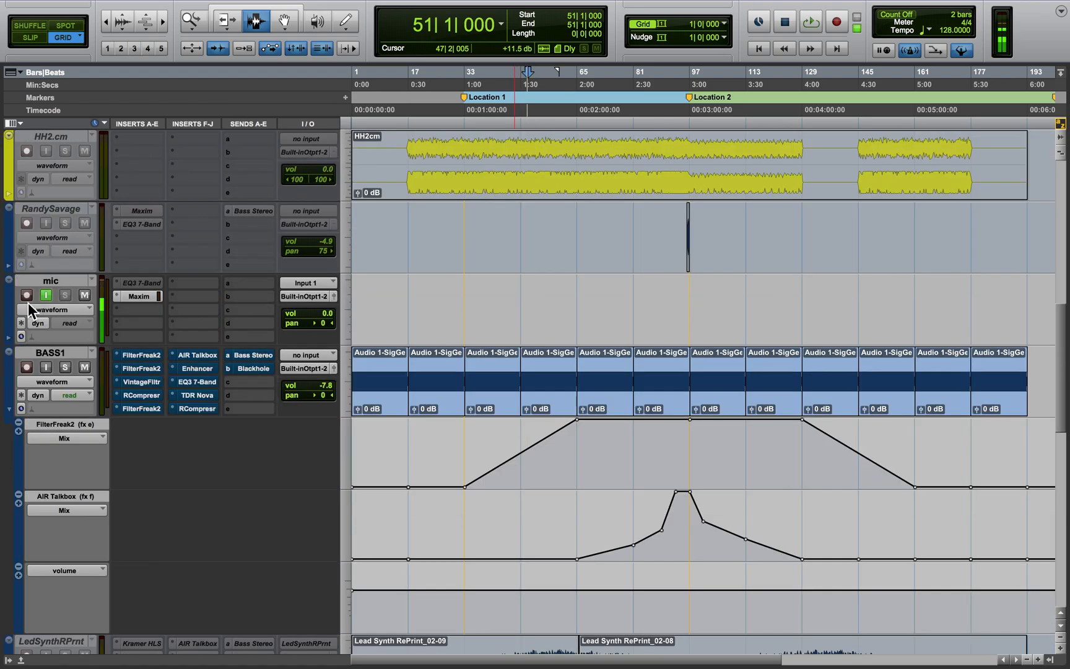
left_click(50, 346)
scroll(248, 369, "down", 5)
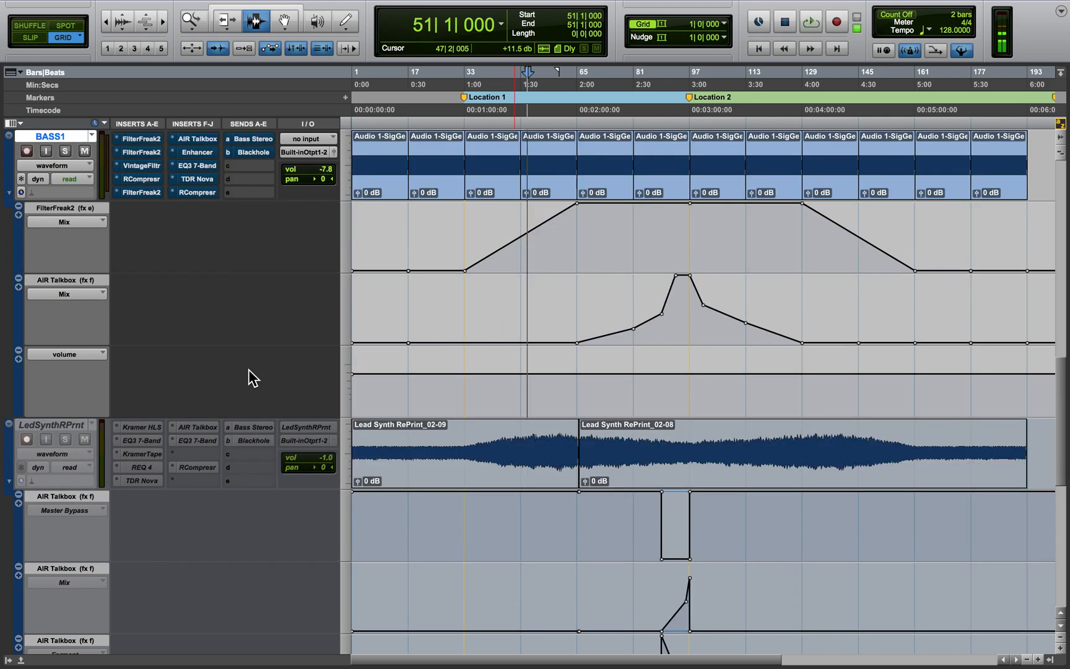
left_click(65, 150)
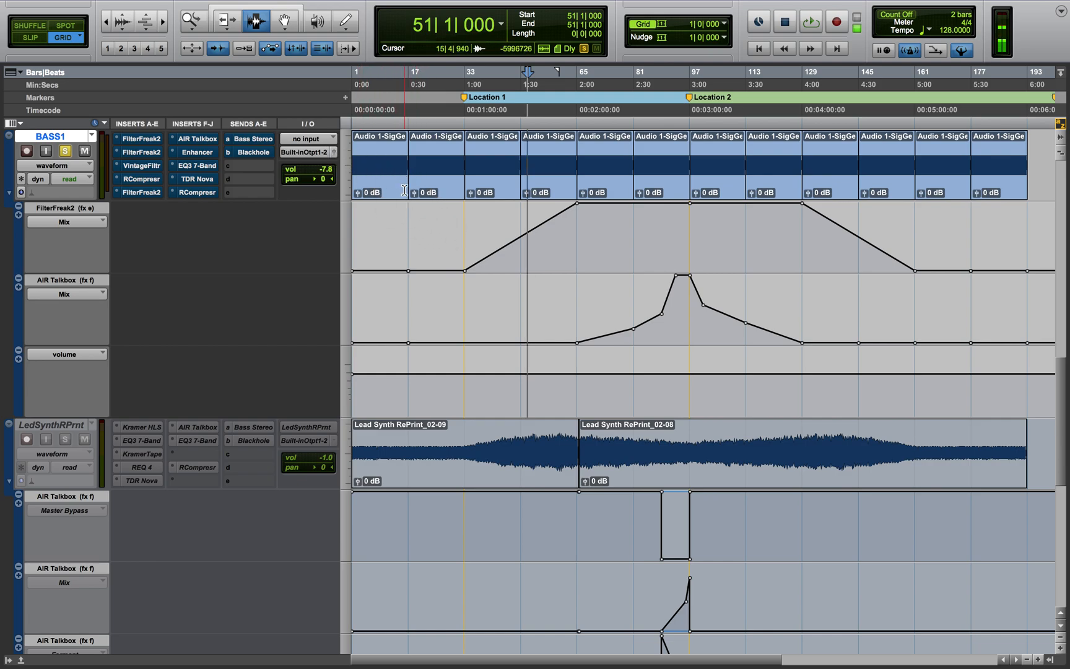
Highlight the BASS1 clips from bar 1 to bar 194, and briefly play the track from bar 26.
left_click_drag(376, 192, 1045, 224)
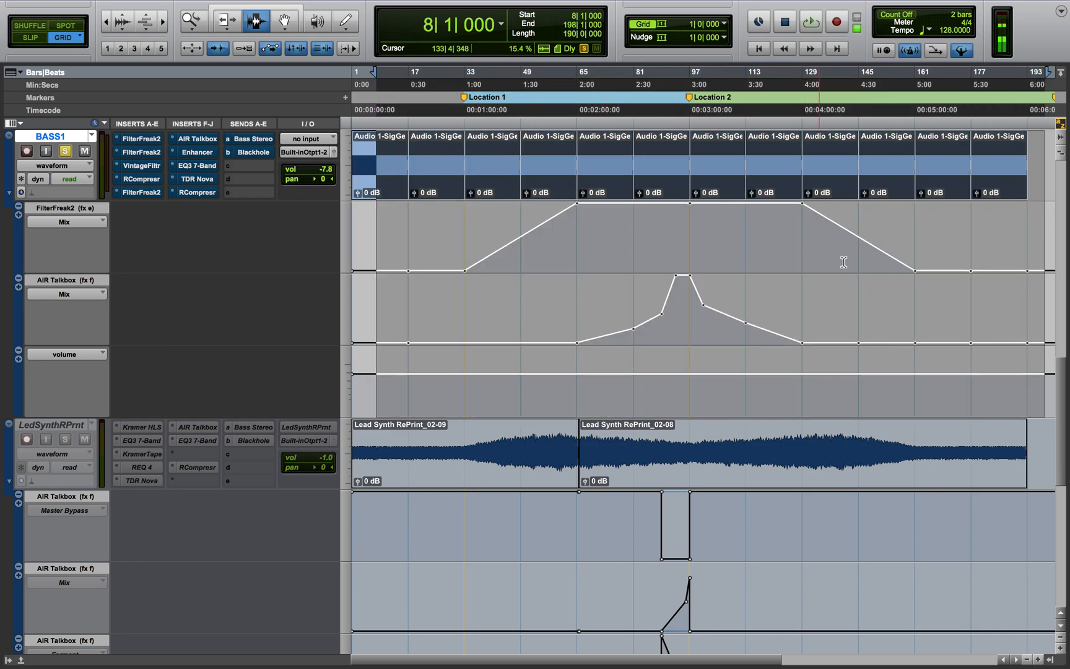
left_click(985, 233)
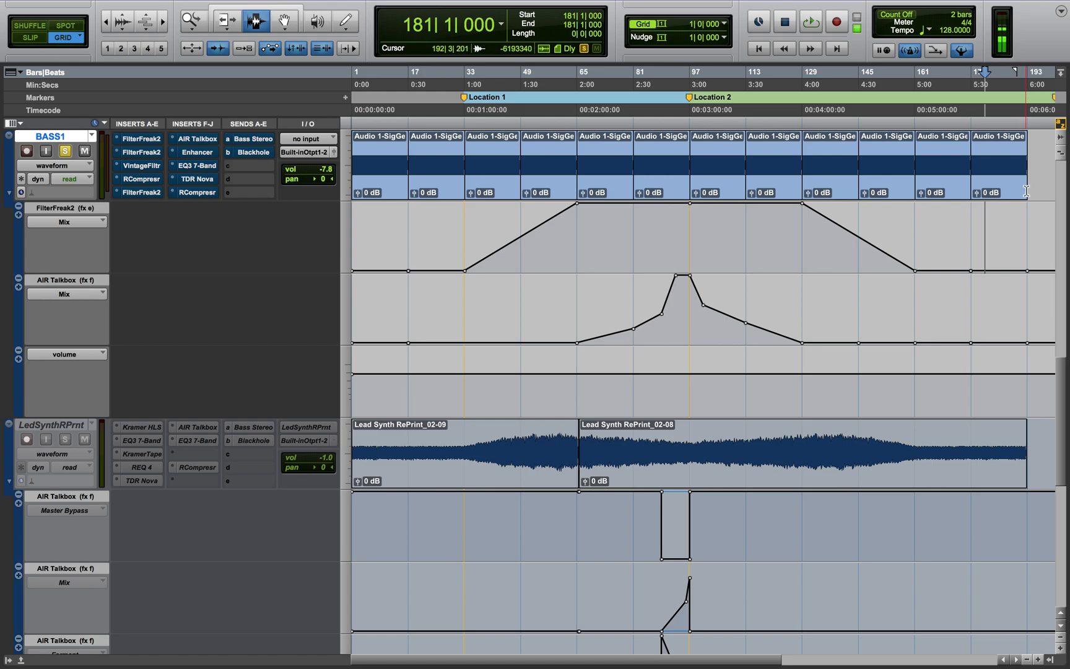
left_click_drag(1028, 189, 354, 172)
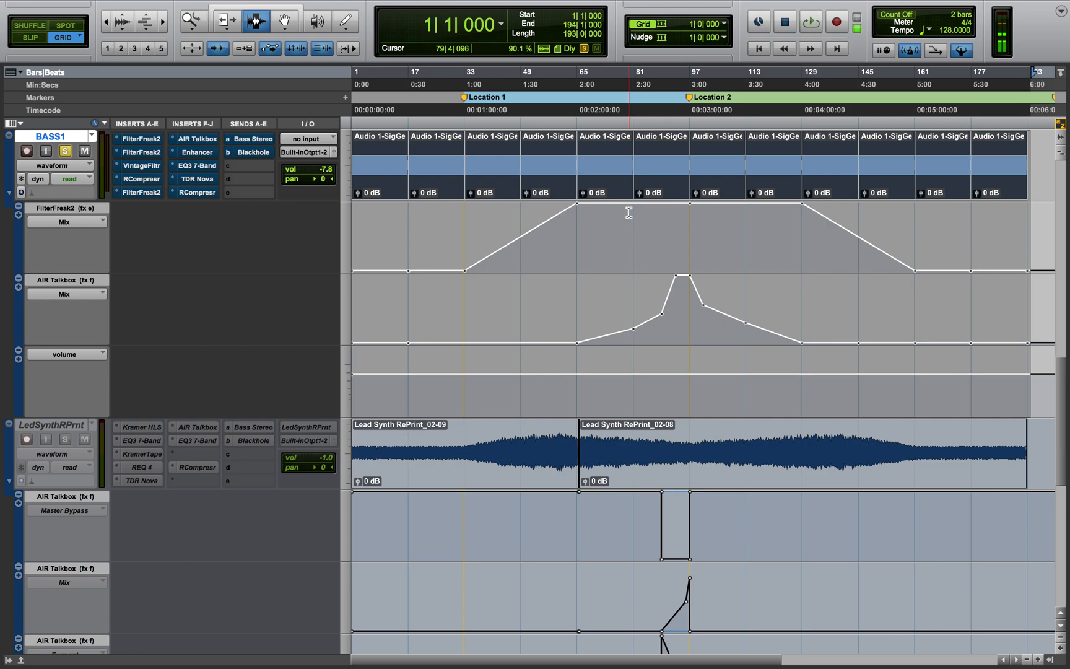
left_click(440, 178)
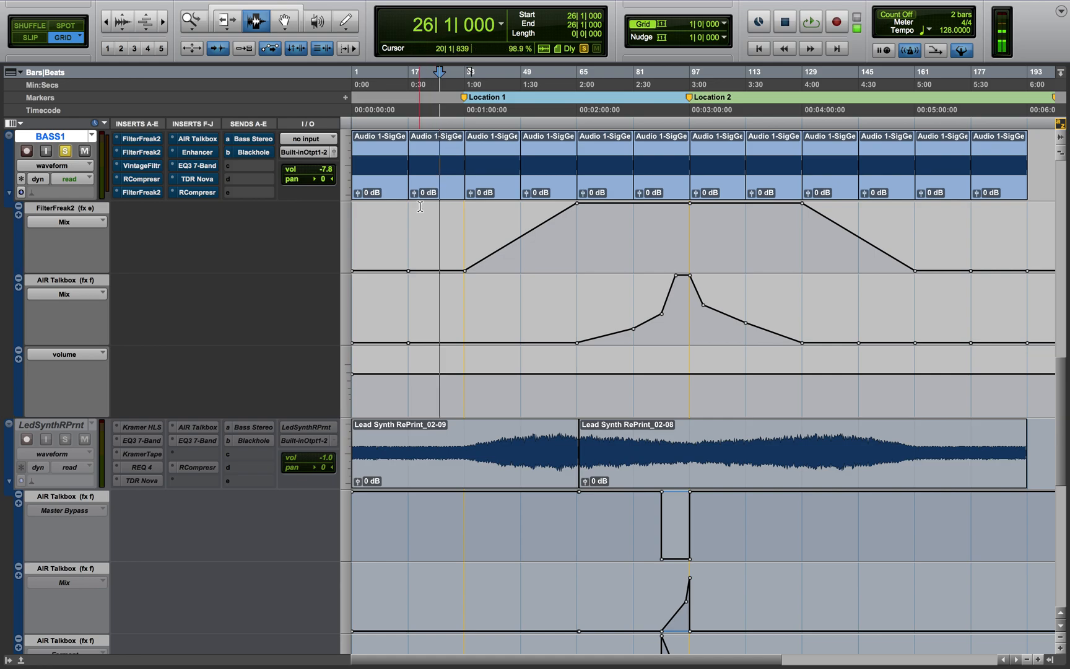
key("space")
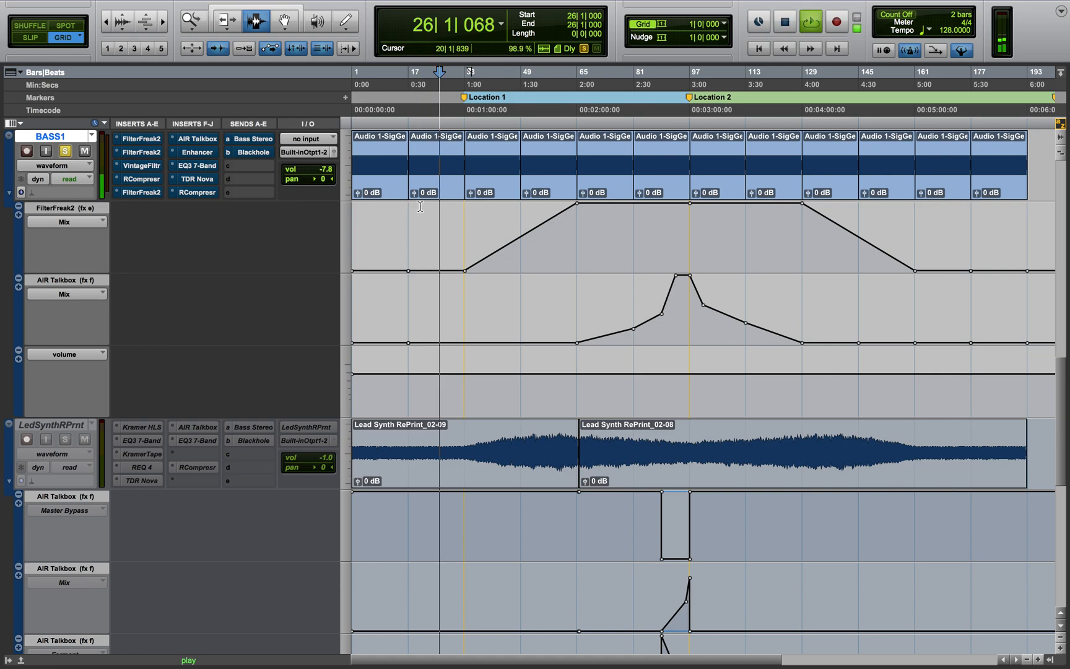
key("space")
Make the Blackhole effects track inactive.
scroll(393, 329, "down", 10)
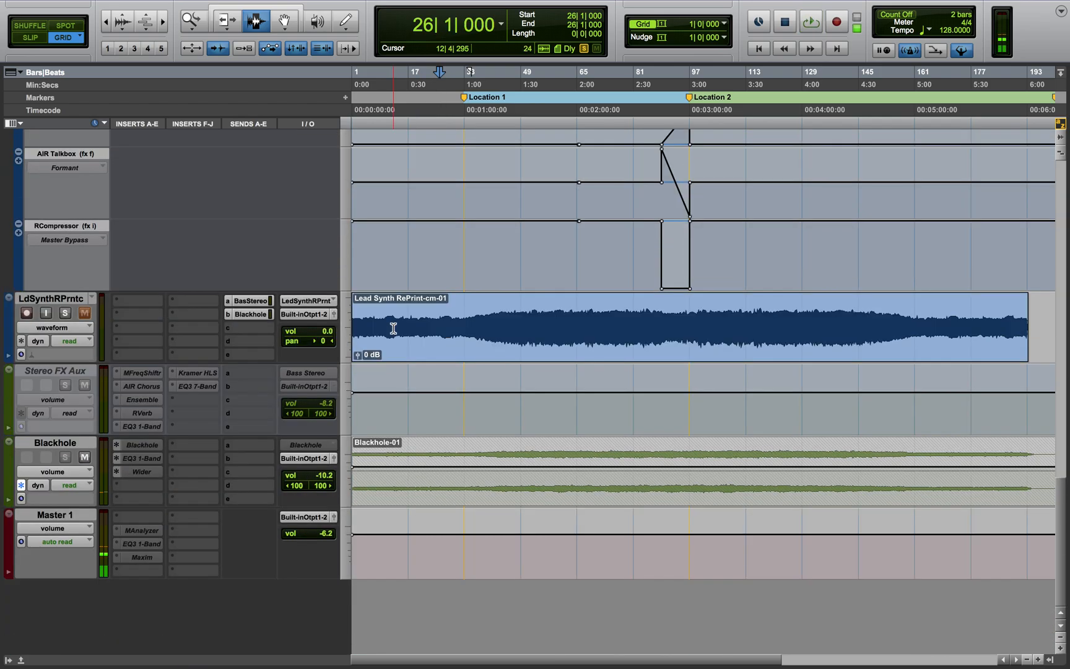
left_click(78, 435)
right_click(78, 435)
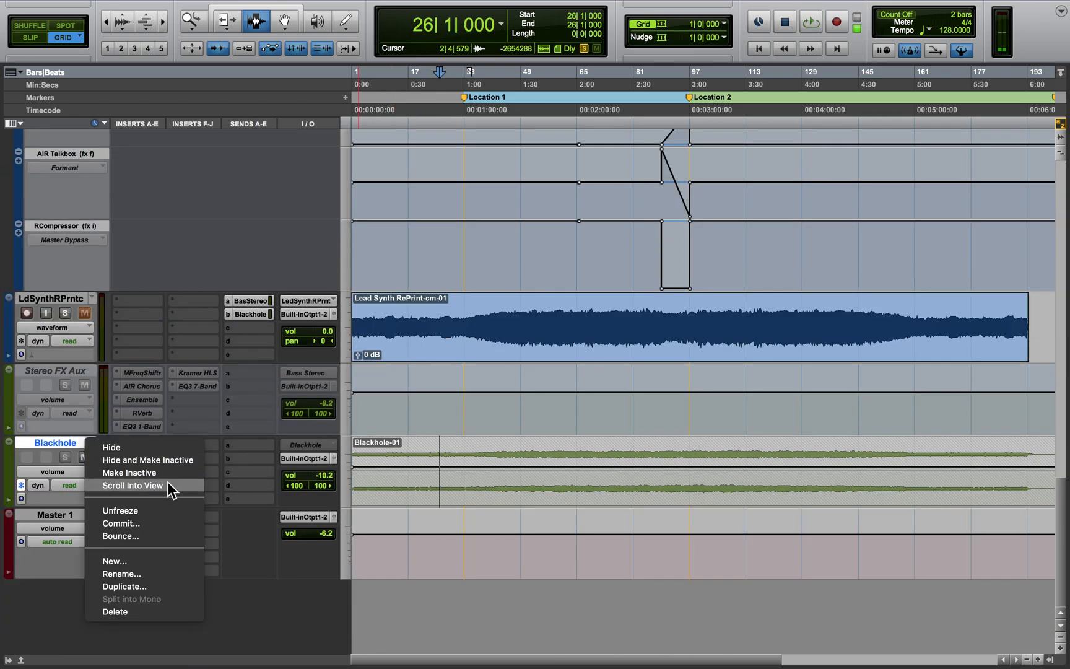
left_click(163, 474)
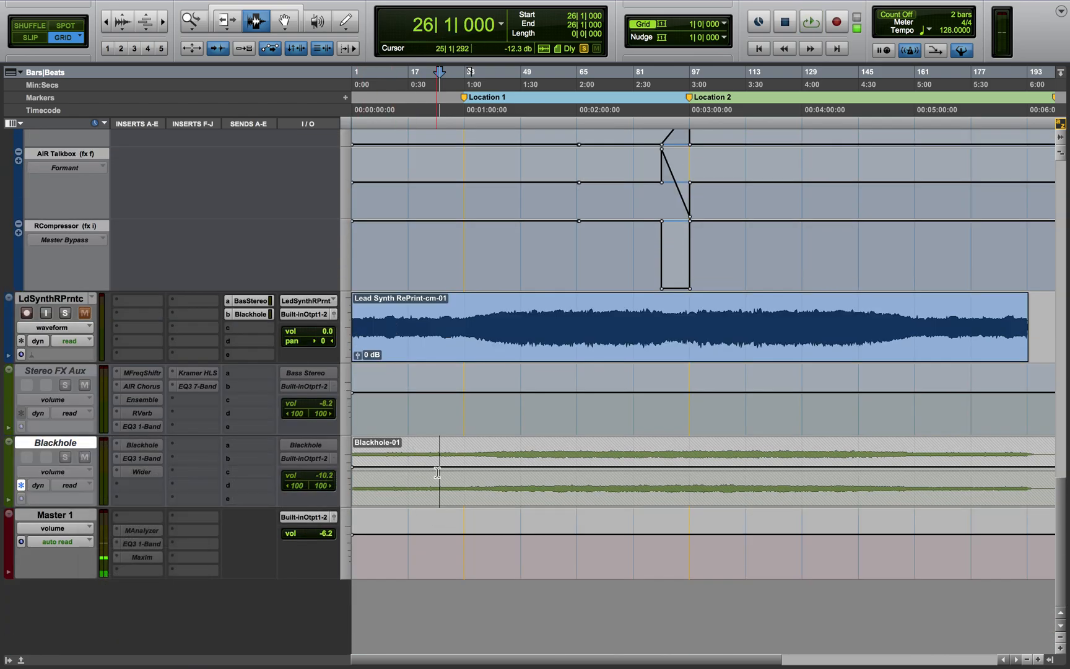
Audition the soloed BASS1 track from bar 26 with its inserts bypassed and both effects tracks inactive.
scroll(437, 472, "up", 10)
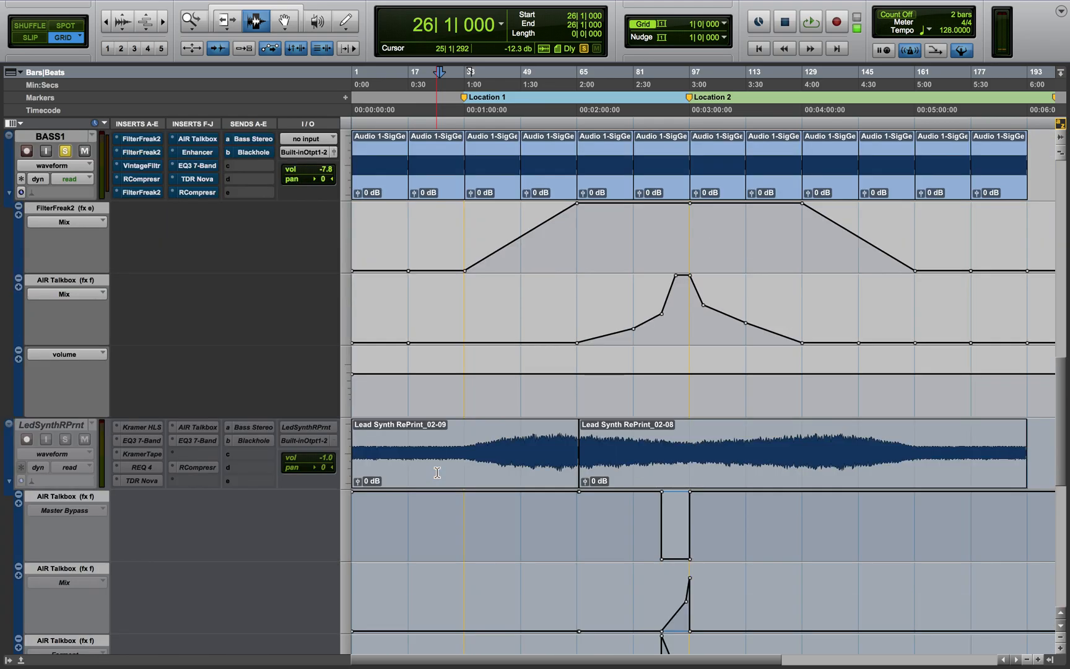
key("space")
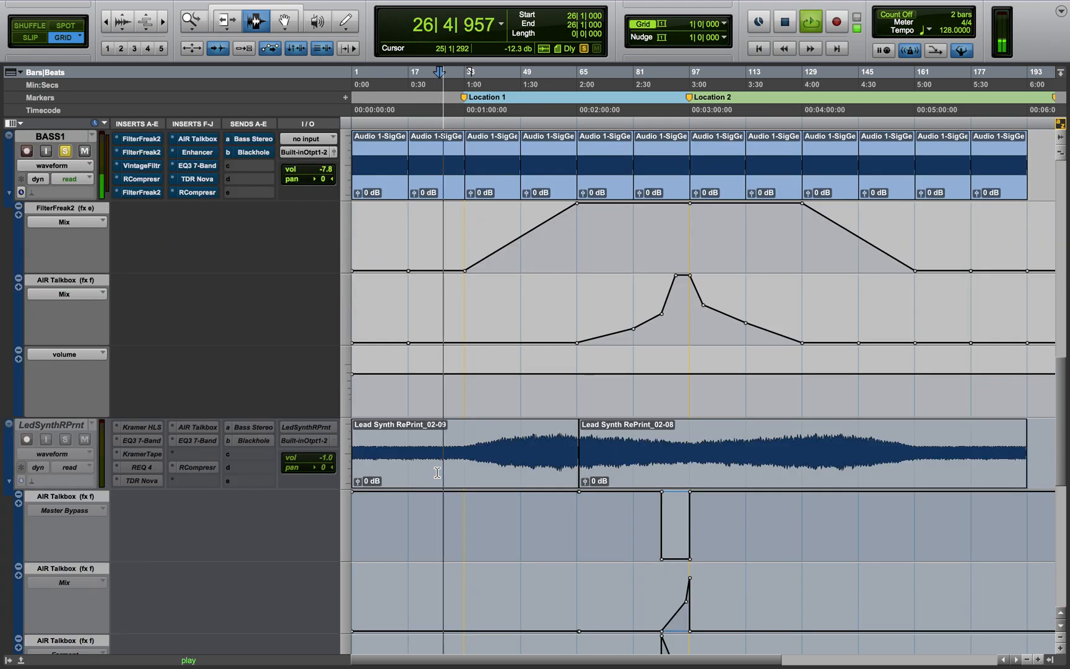
key("space")
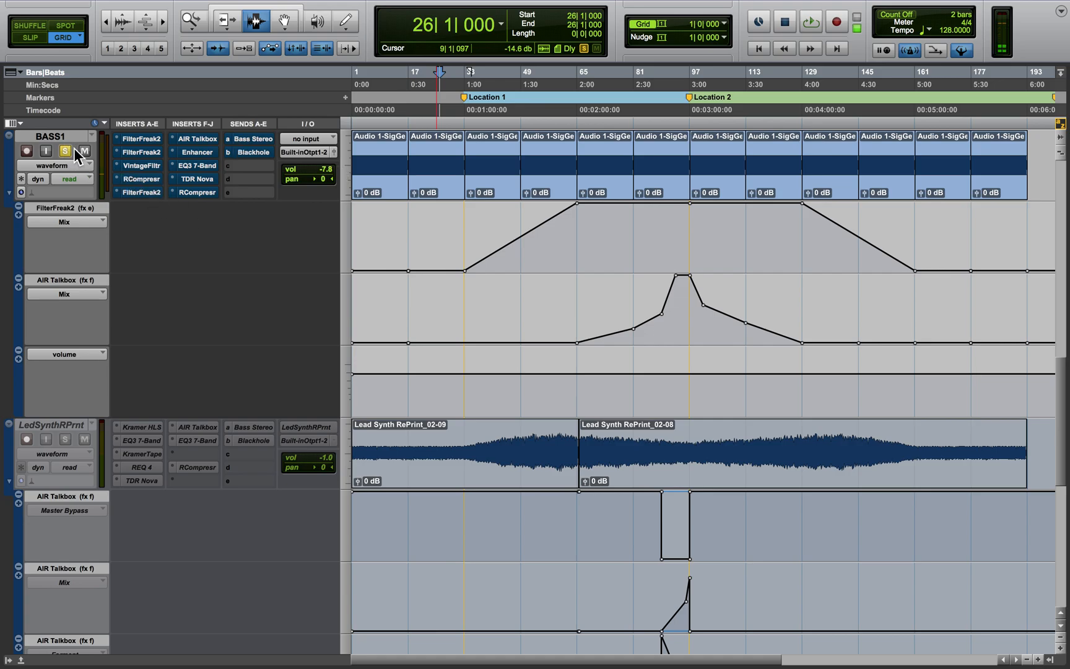
Open the first FilterFreak2 insert on BASS1 and expand its Tweak section so all modulation and rhythm settings fit on screen.
left_click(151, 140)
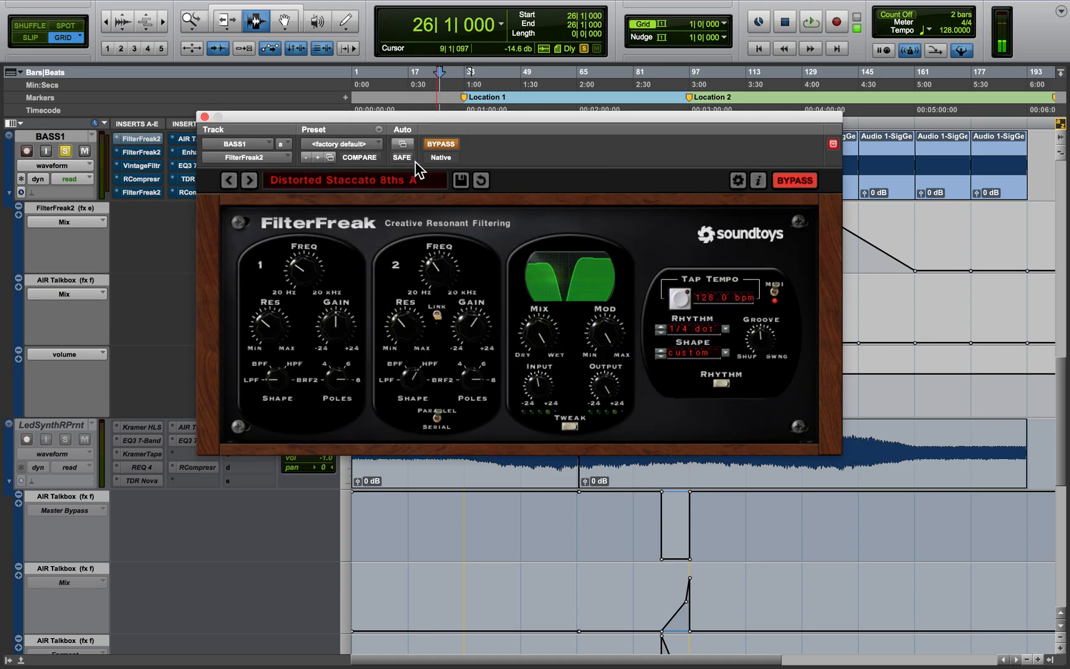
left_click(453, 146)
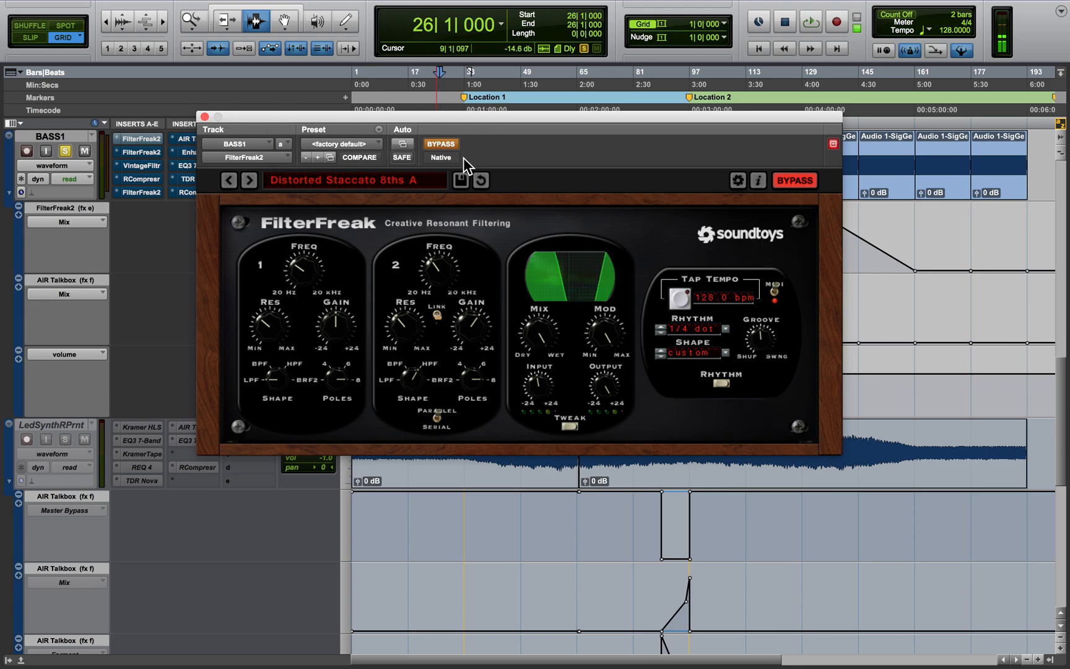
left_click(569, 427)
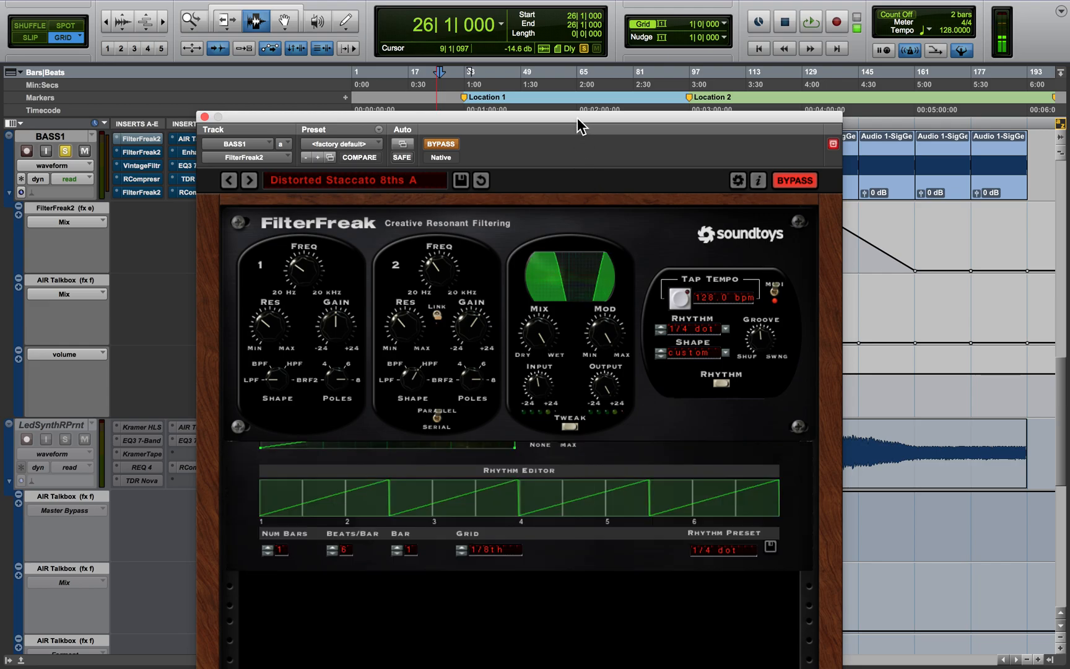
left_click_drag(577, 118, 592, 38)
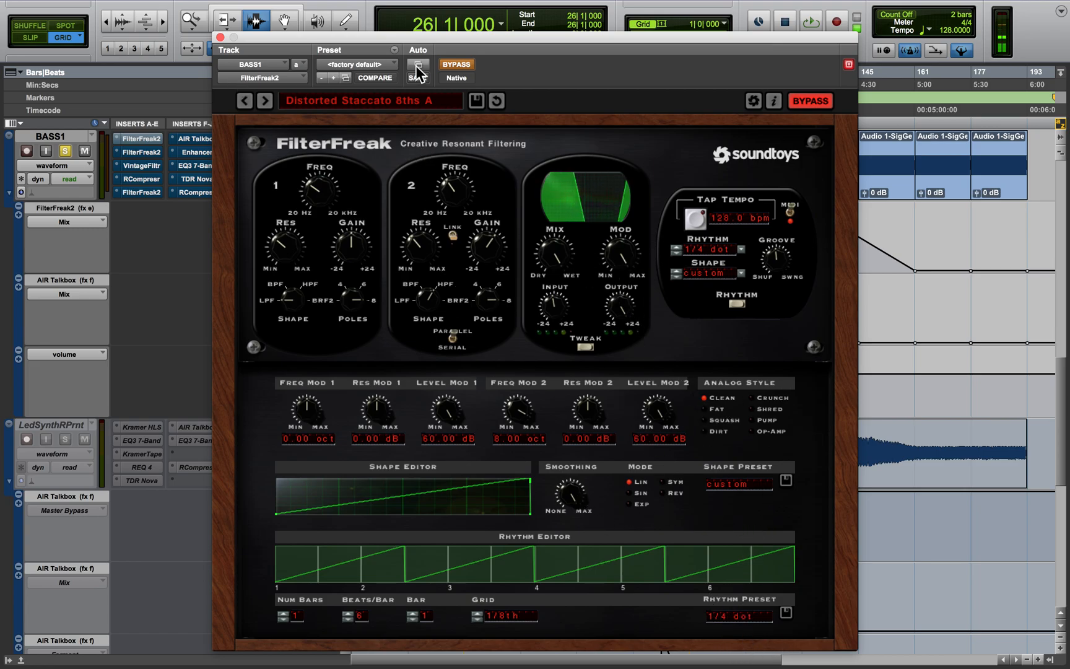
Take the first FilterFreak2 insert out of bypass and audition the bass from bar 26.
left_click(446, 65)
left_click(446, 64)
key("space")
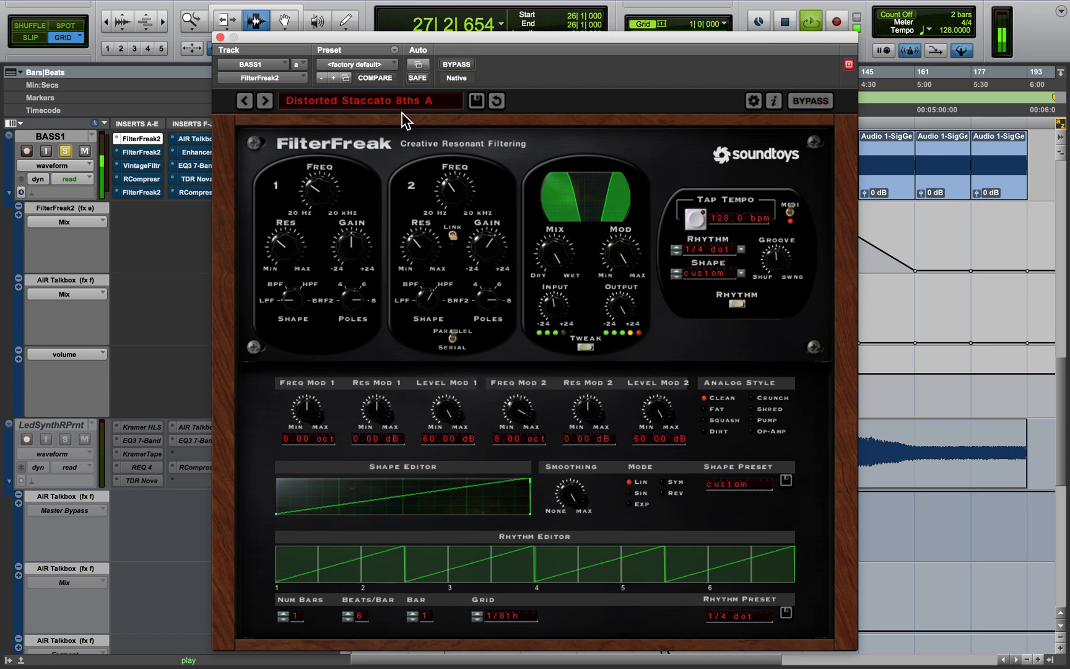
key("space")
Take BASS1's second FilterFreak2 insert out of bypass with its Tweak section expanded, and audition it from bar 26.
left_click(156, 151)
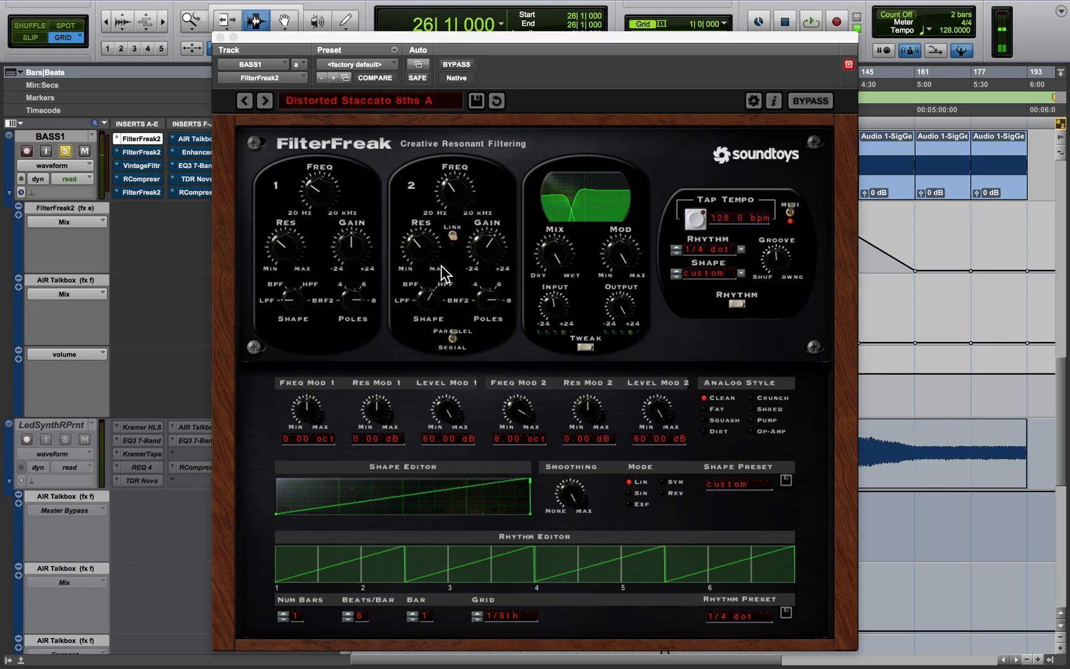
left_click(456, 64)
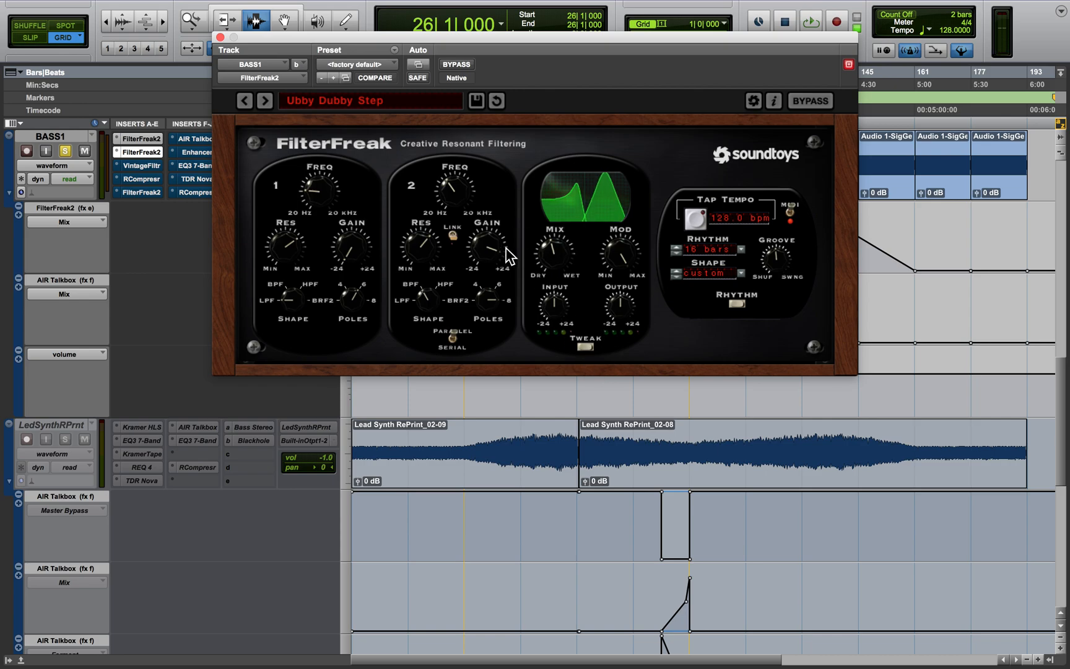
left_click(585, 346)
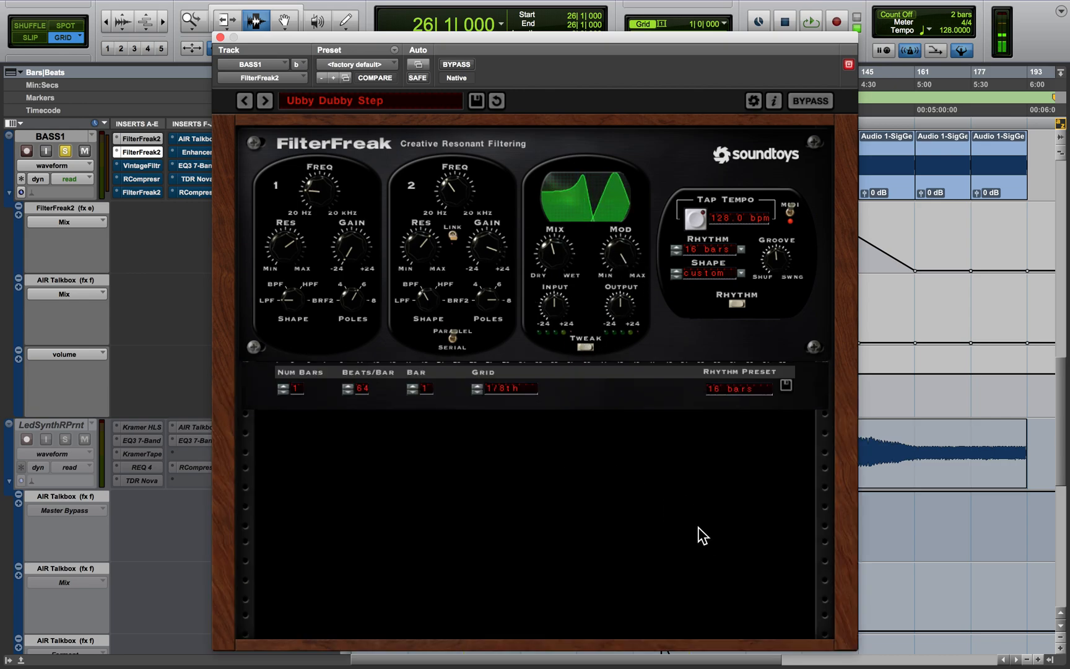
key("space")
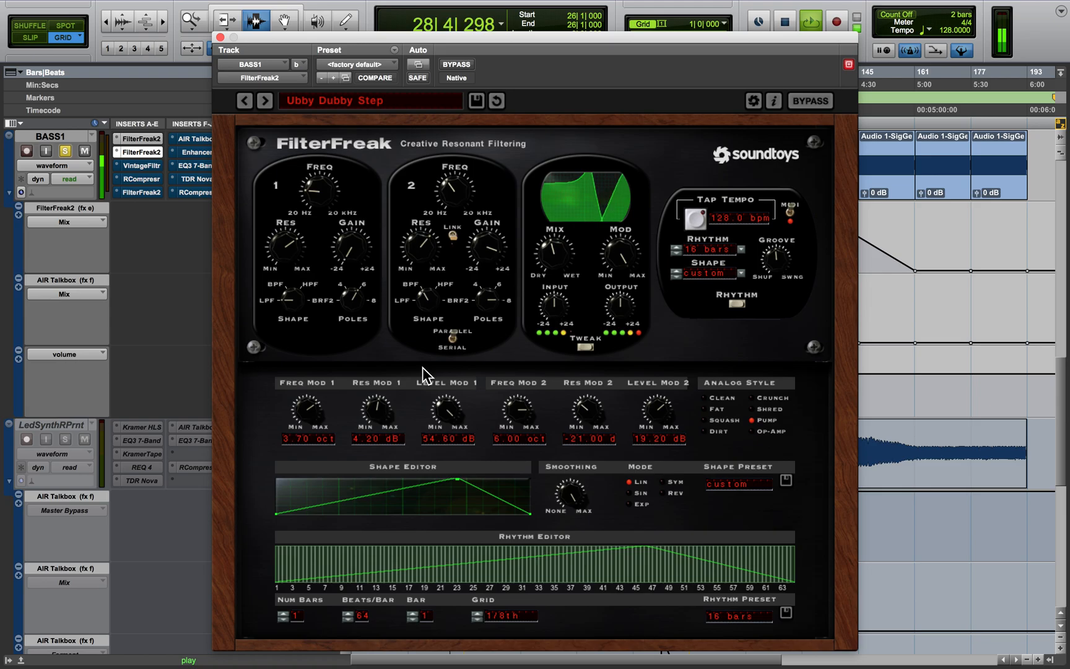
key("space")
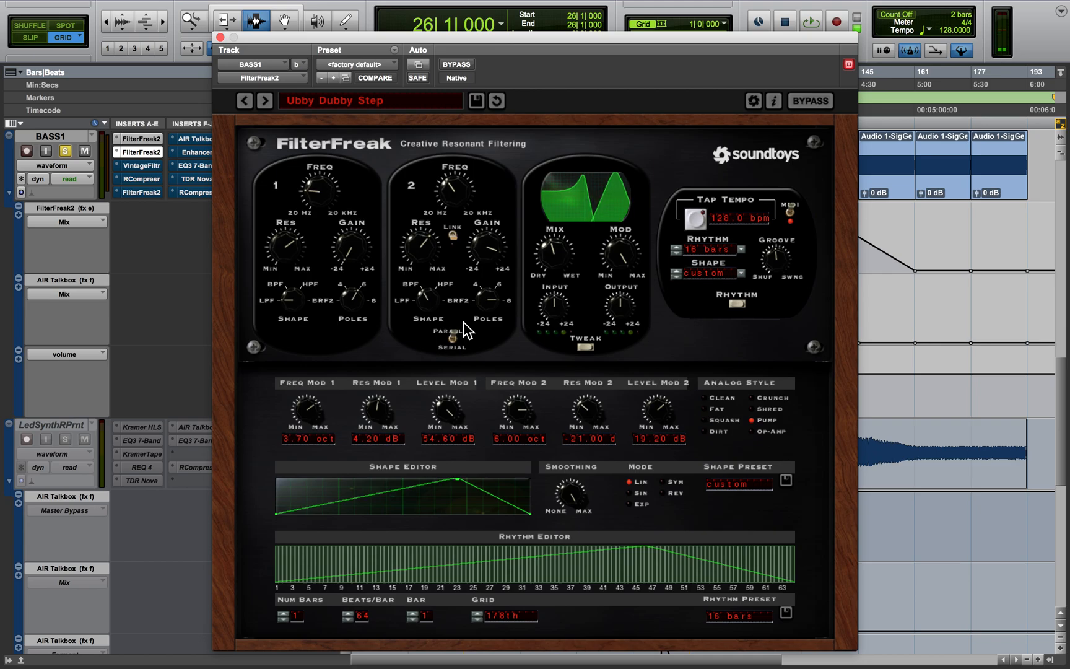
Take the AIR Vintage Filter insert on BASS1 out of bypass and audition the bass from bars 26 and 72.
left_click(161, 167)
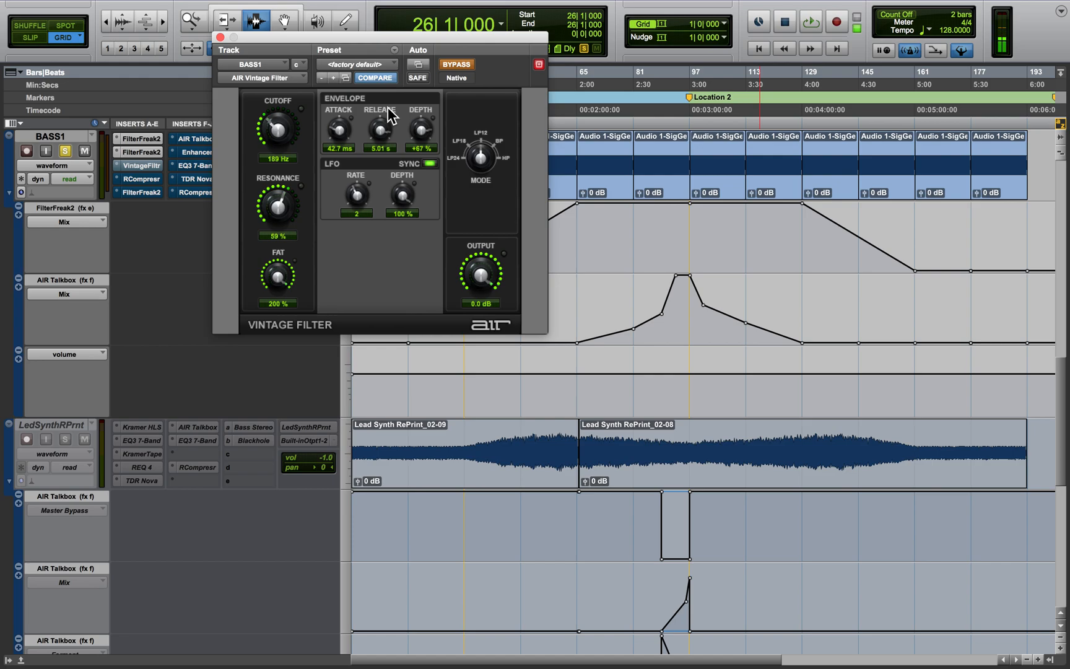
left_click(456, 64)
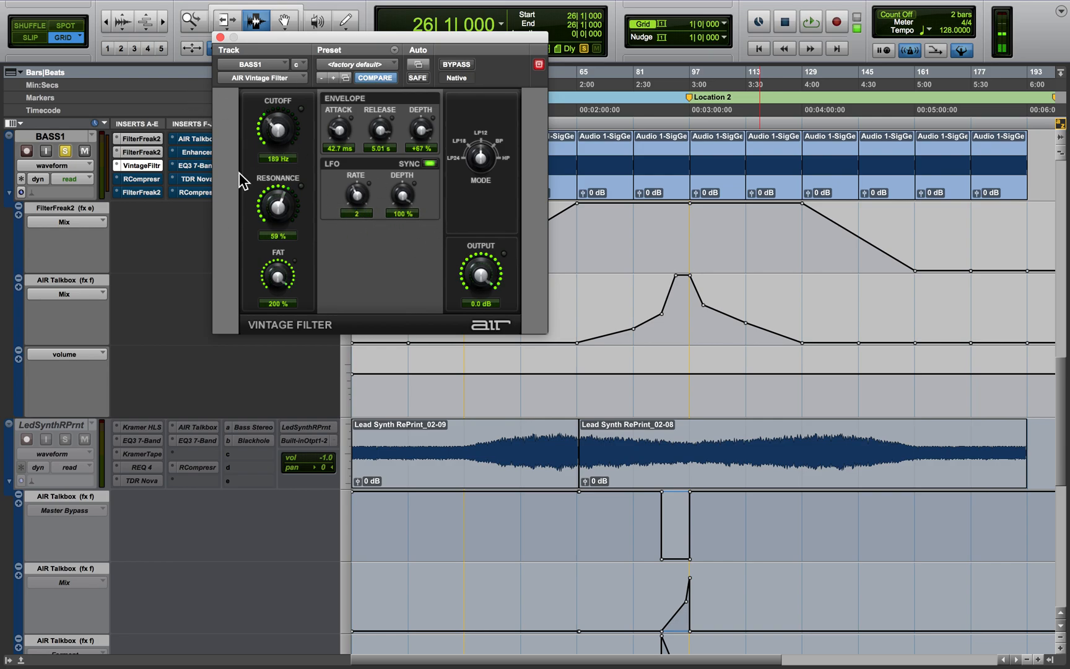
key("space")
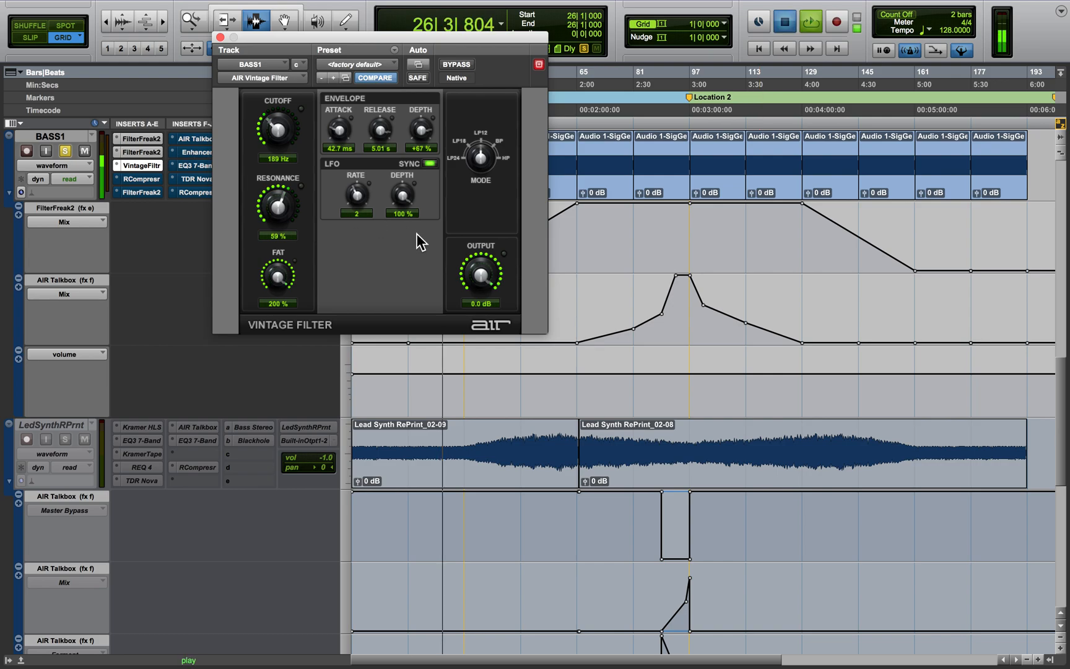
key("space")
left_click(602, 258)
key("space")
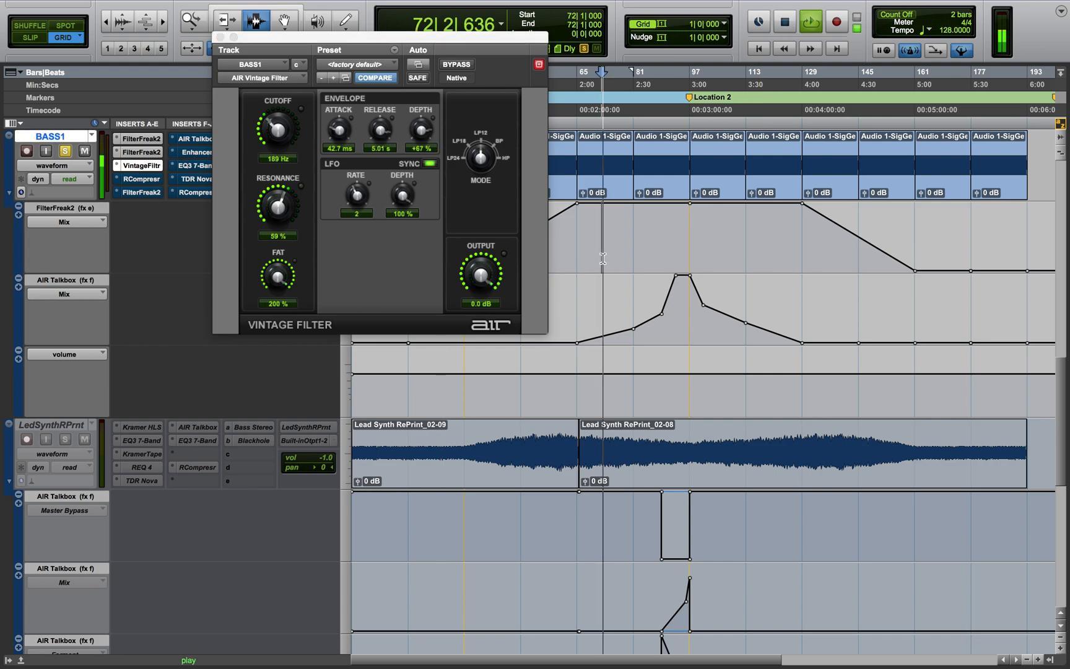
key("space")
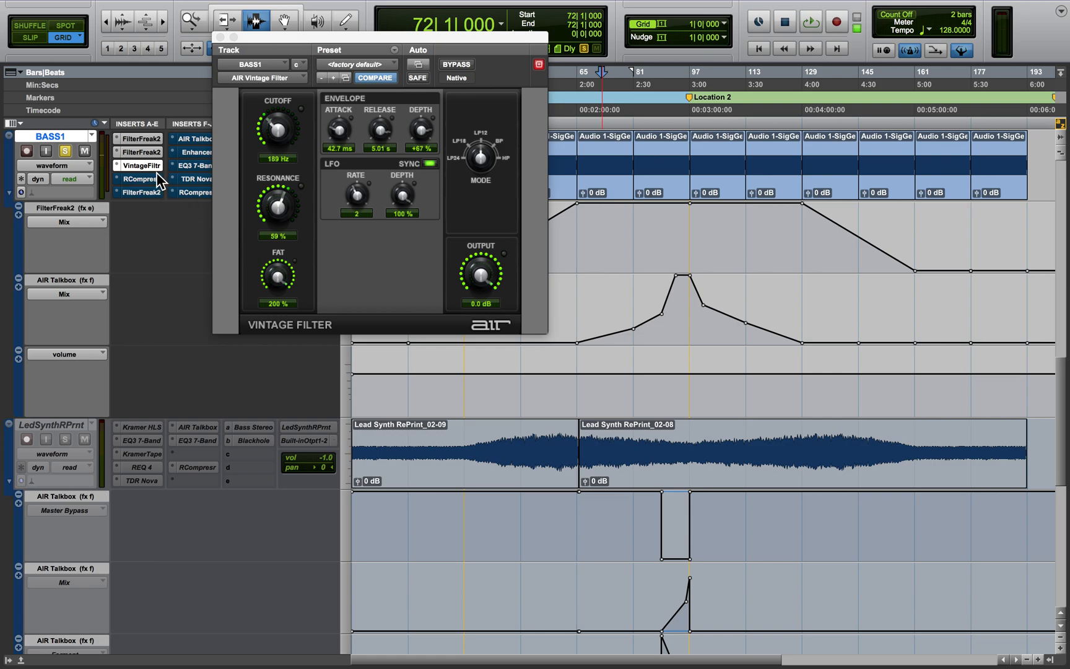
Take BASS1's RCompressor and third FilterFreak2 inserts out of bypass, expanding the FilterFreak2 Tweak section, and audition the bass from bar 72.
left_click(156, 173)
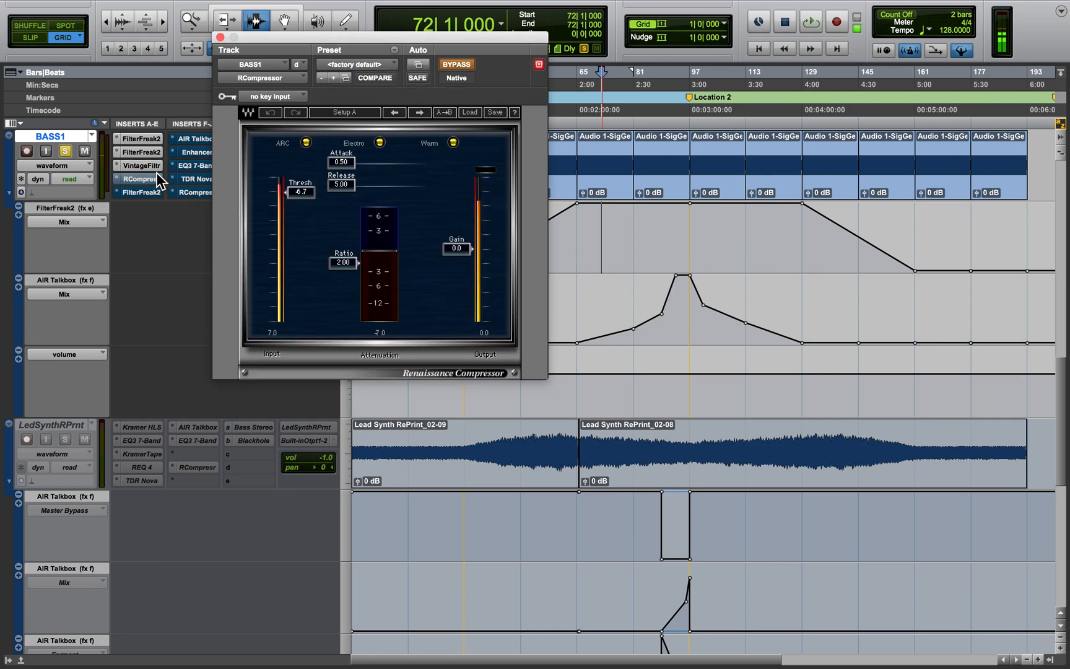
left_click(466, 69)
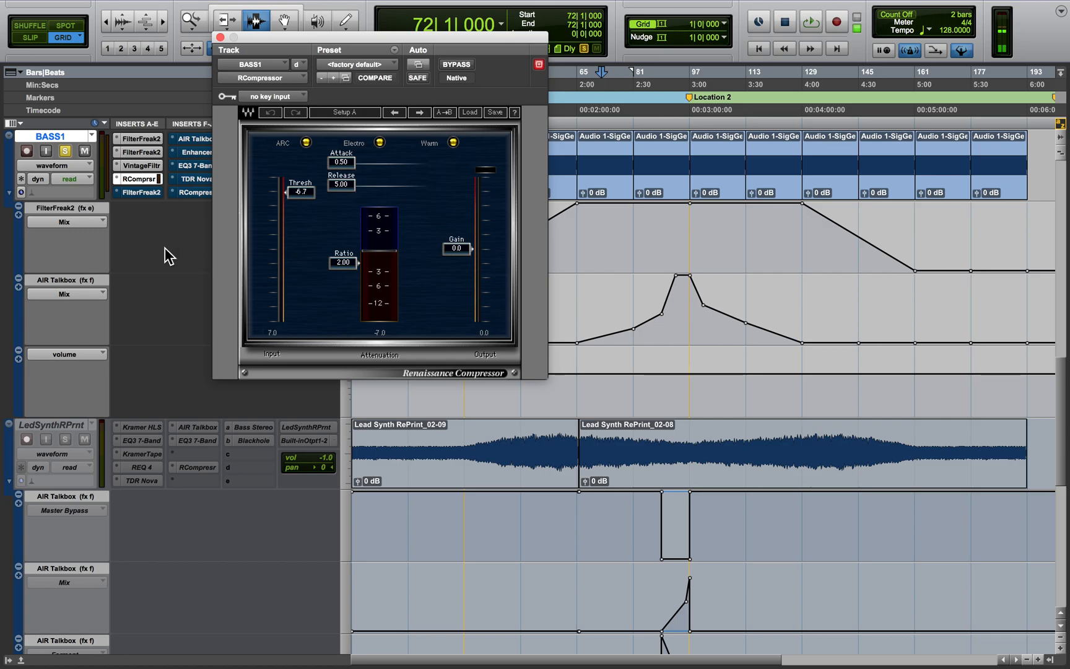
left_click(143, 193)
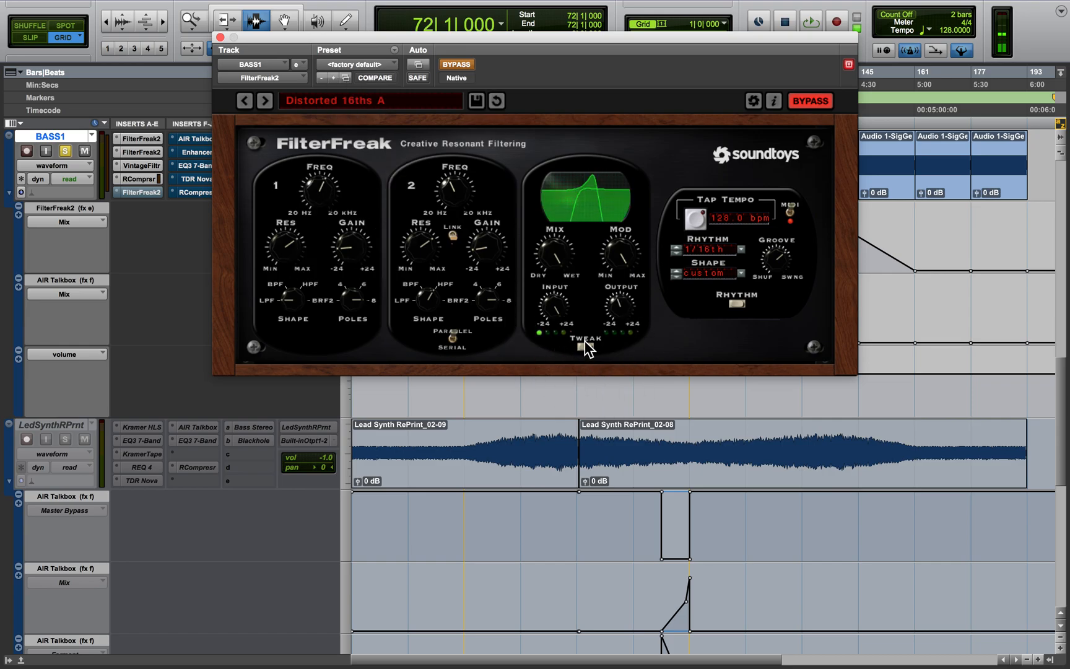
left_click(586, 345)
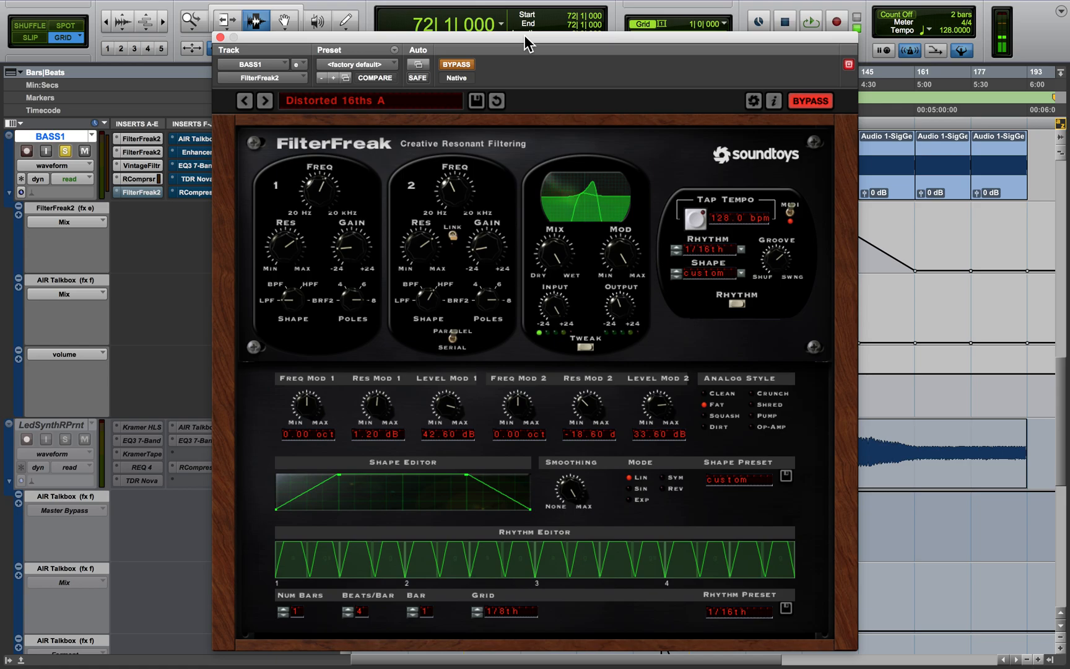
left_click(456, 64)
key("space")
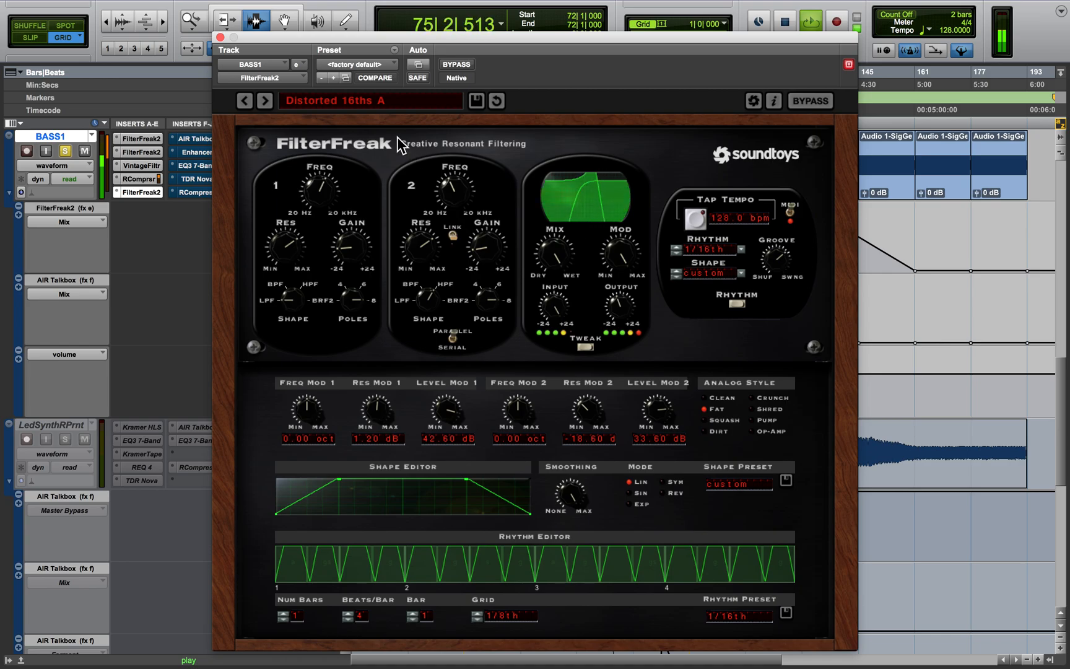
key("space")
left_click(220, 38)
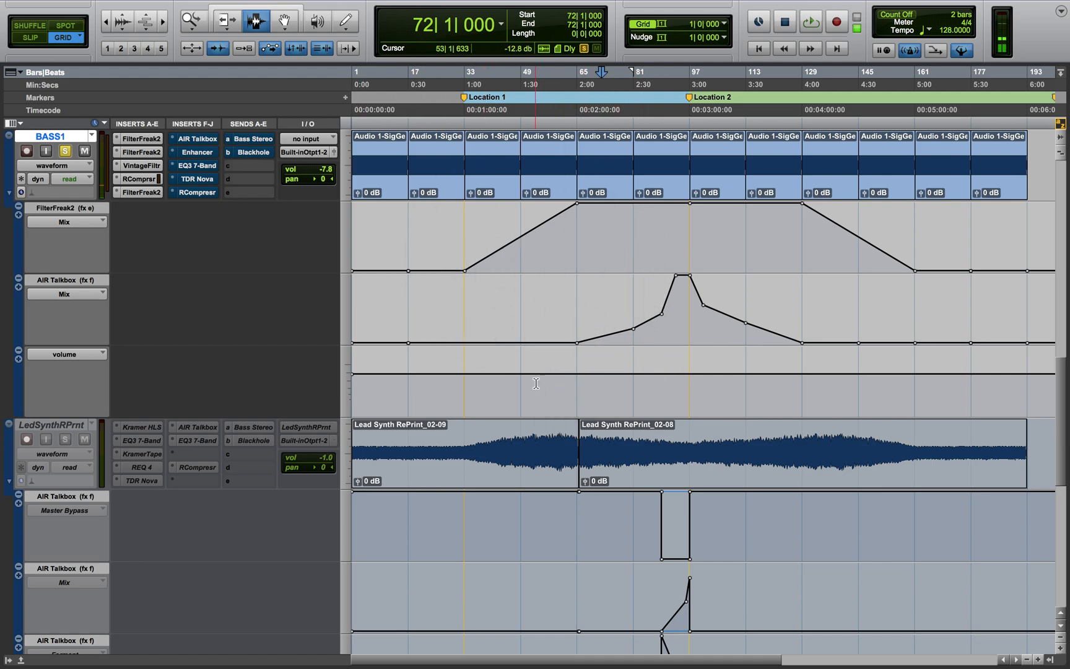
Examine the FilterFreak2 Mix automation on BASS1 from bar 10 to bar 182, highlighting its rise and full-mix section.
left_click(382, 231)
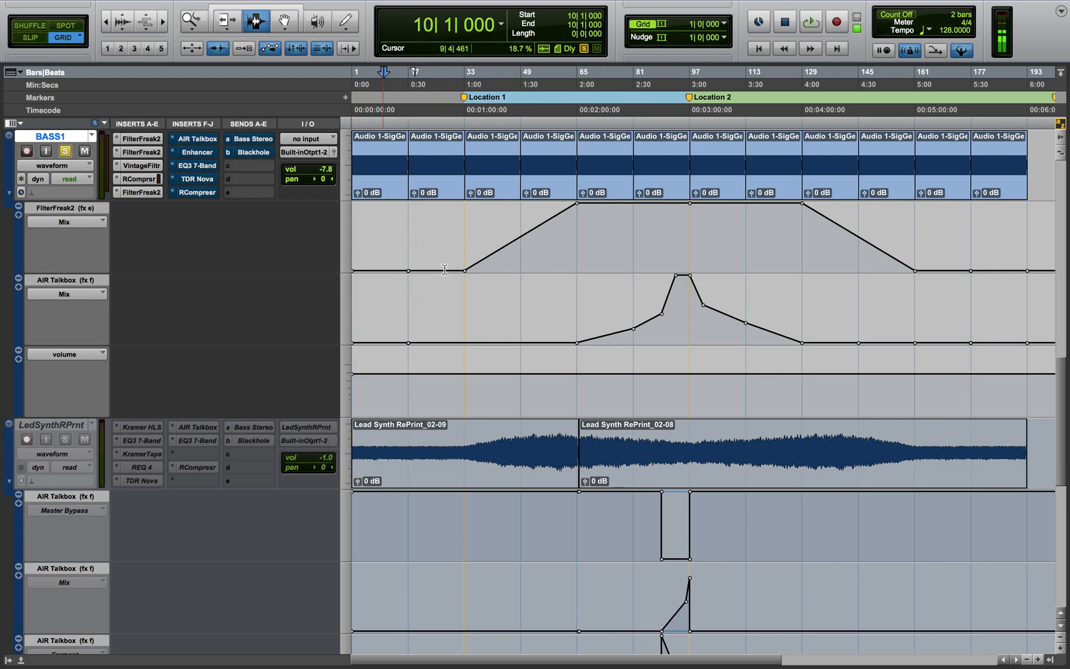
left_click_drag(441, 258, 791, 260)
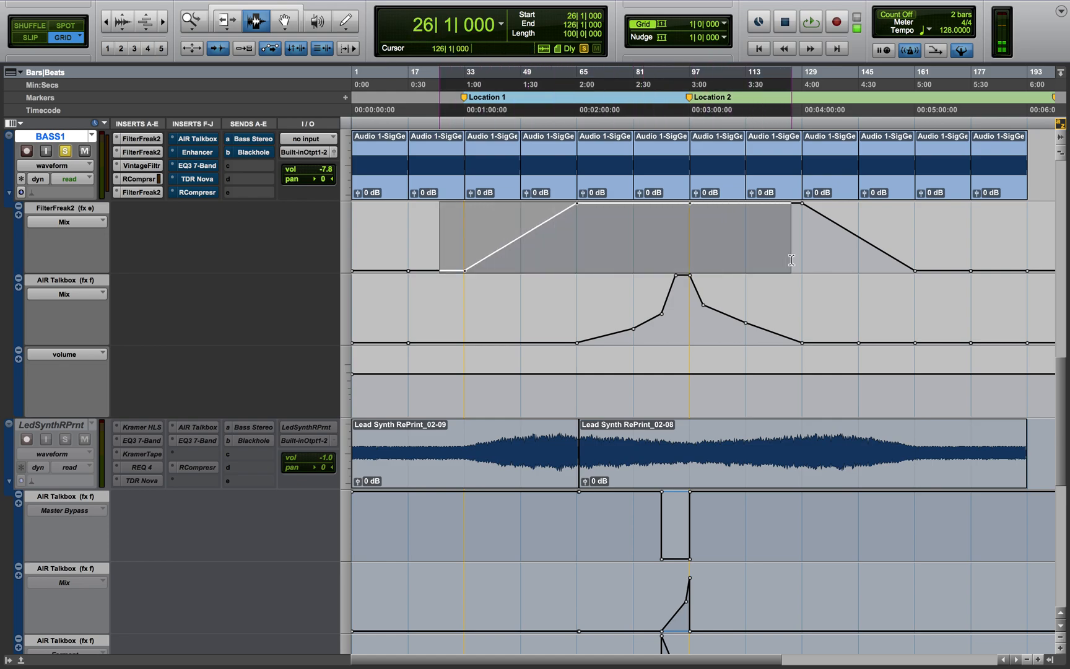
left_click_drag(551, 248, 810, 248)
left_click(989, 333)
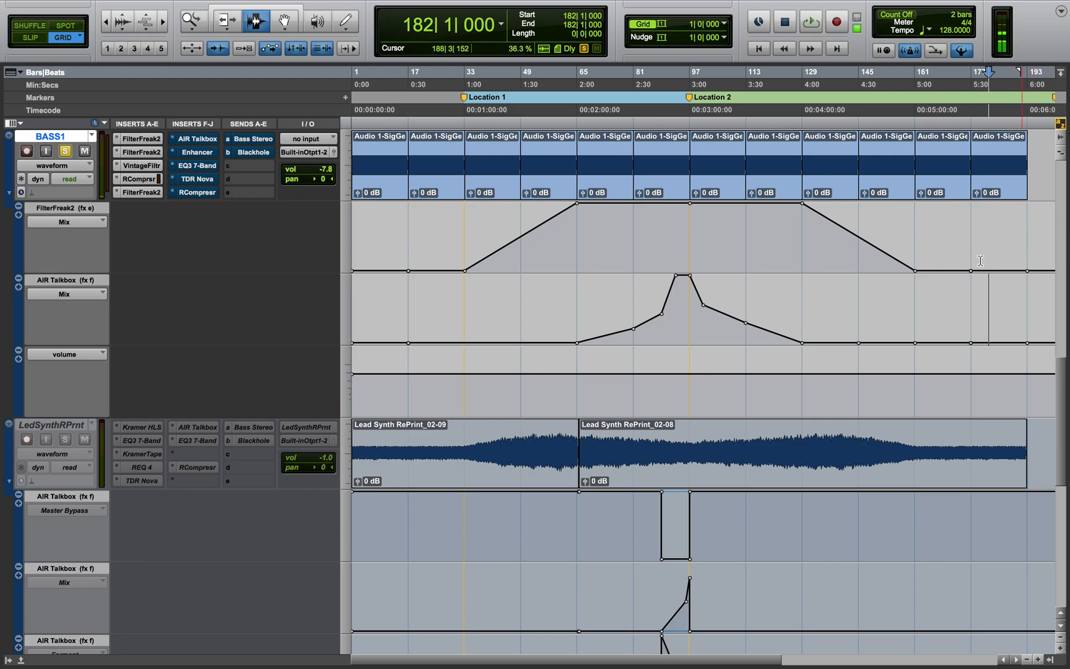
Take the AIR Talkbox insert on BASS1 out of bypass and audition its Mix automation peak from bar 92.
left_click(212, 138)
left_click(467, 65)
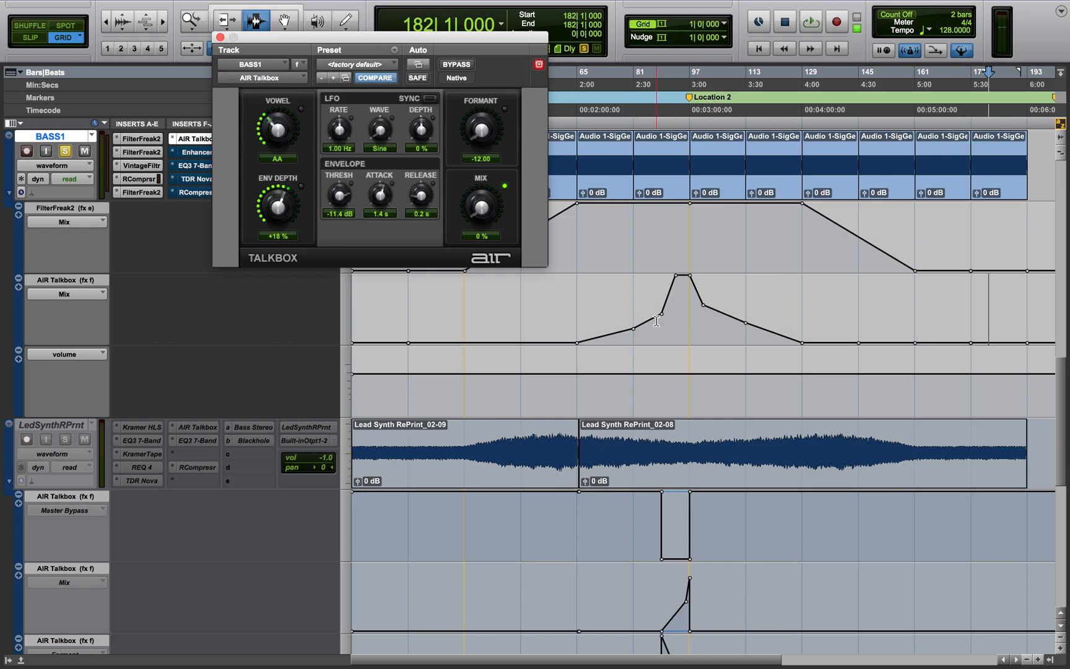
left_click_drag(656, 321, 695, 328)
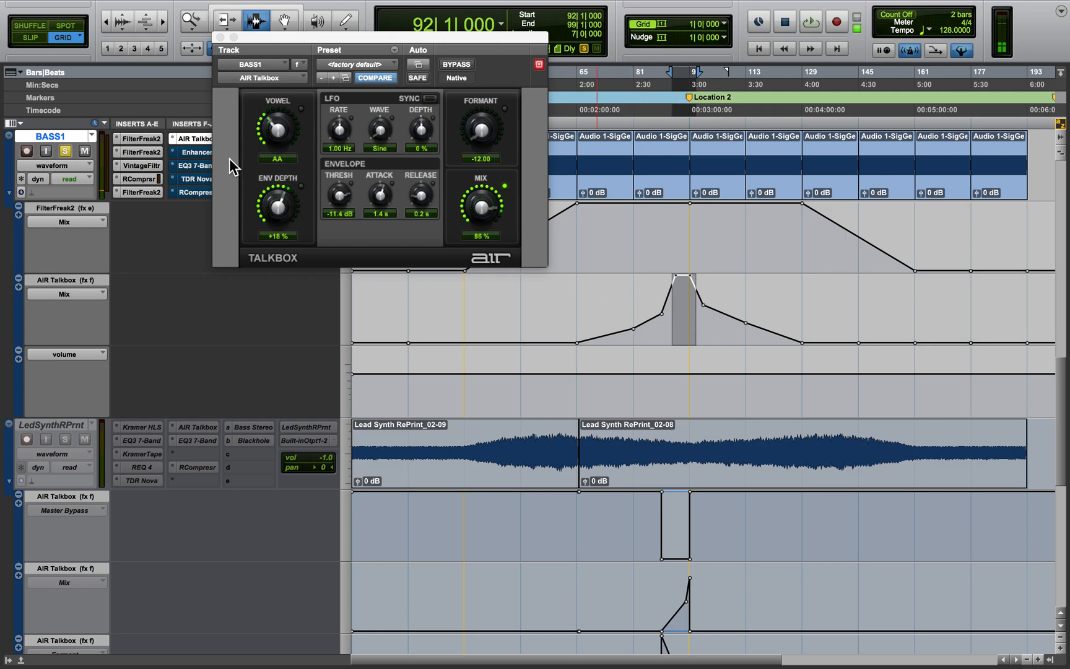
left_click(671, 303)
key("space")
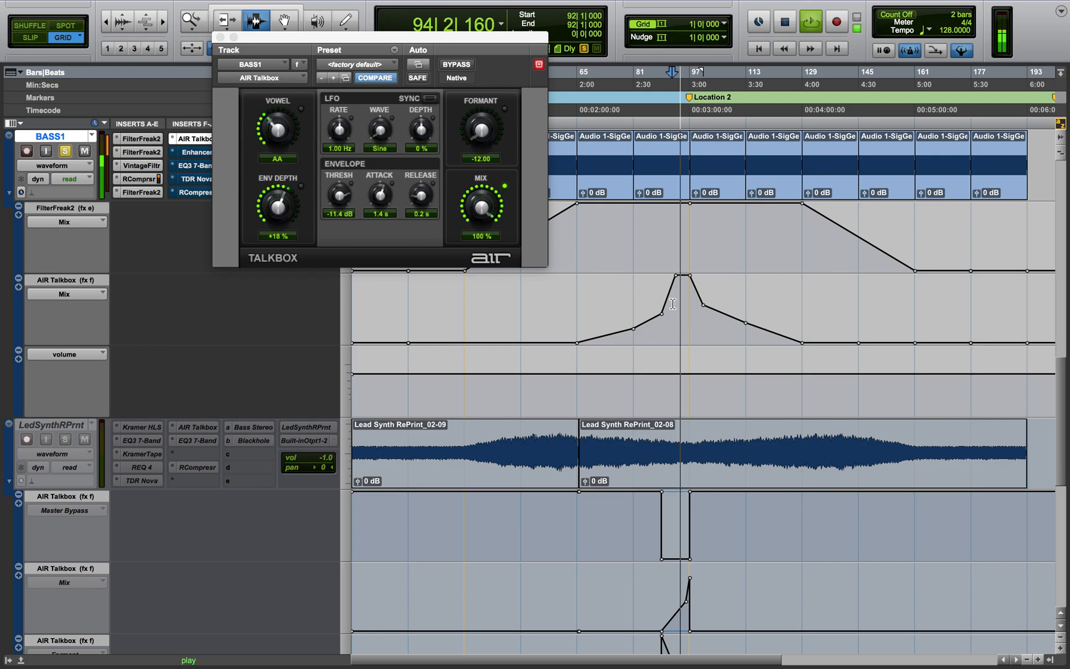
key("space")
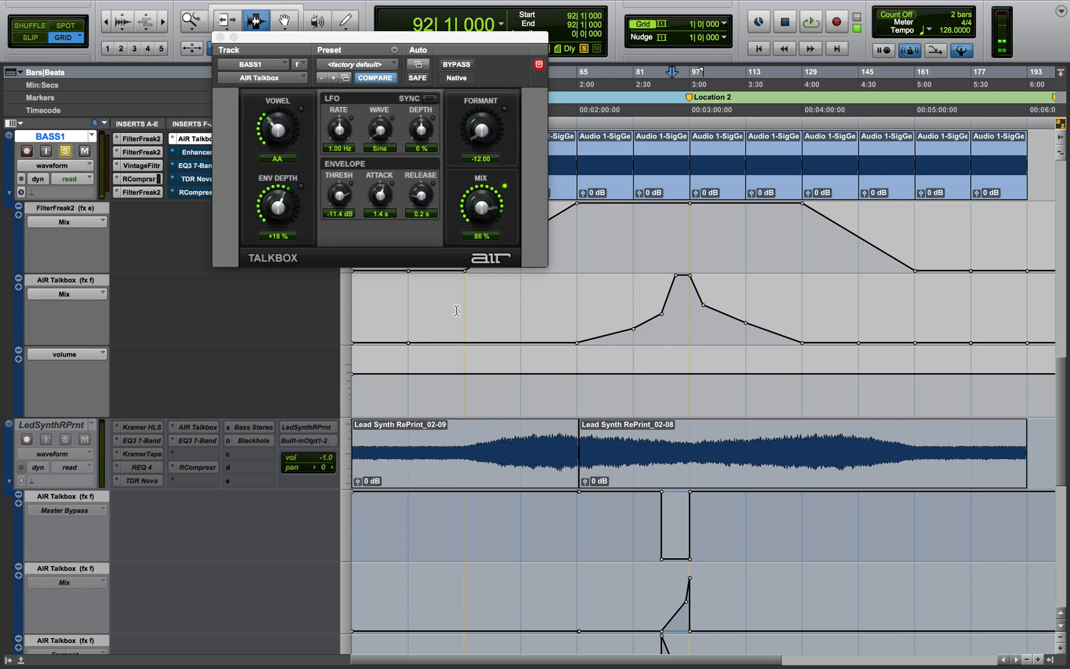
left_click(220, 37)
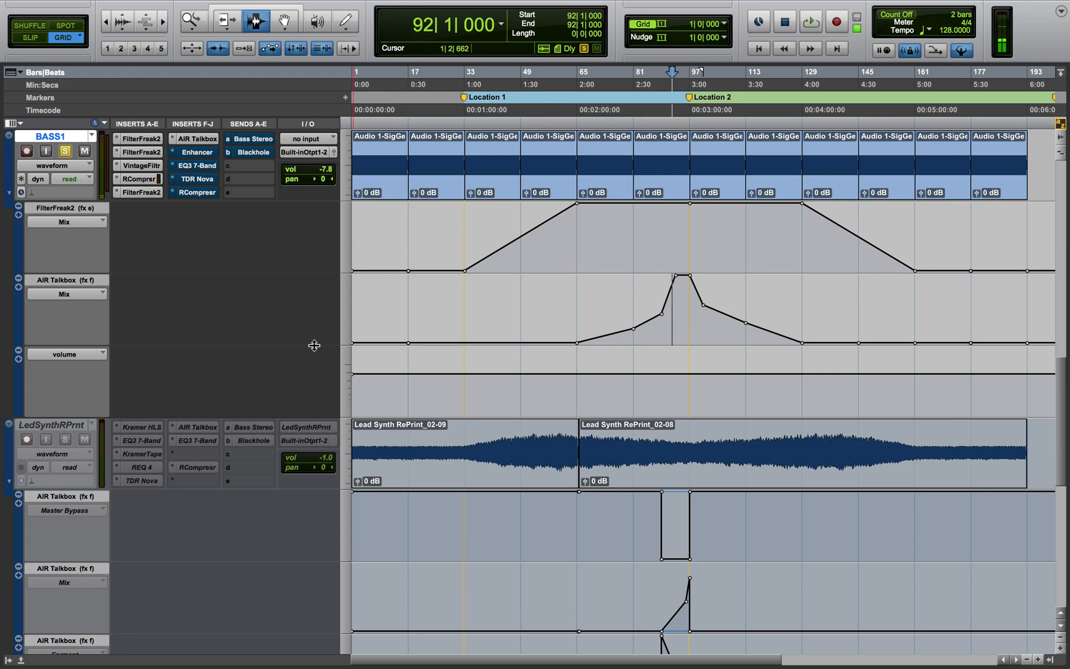
Take the AIR Enhancer insert on BASS1 out of bypass and audition the bass from bar 110.
left_click(198, 152)
left_click(463, 66)
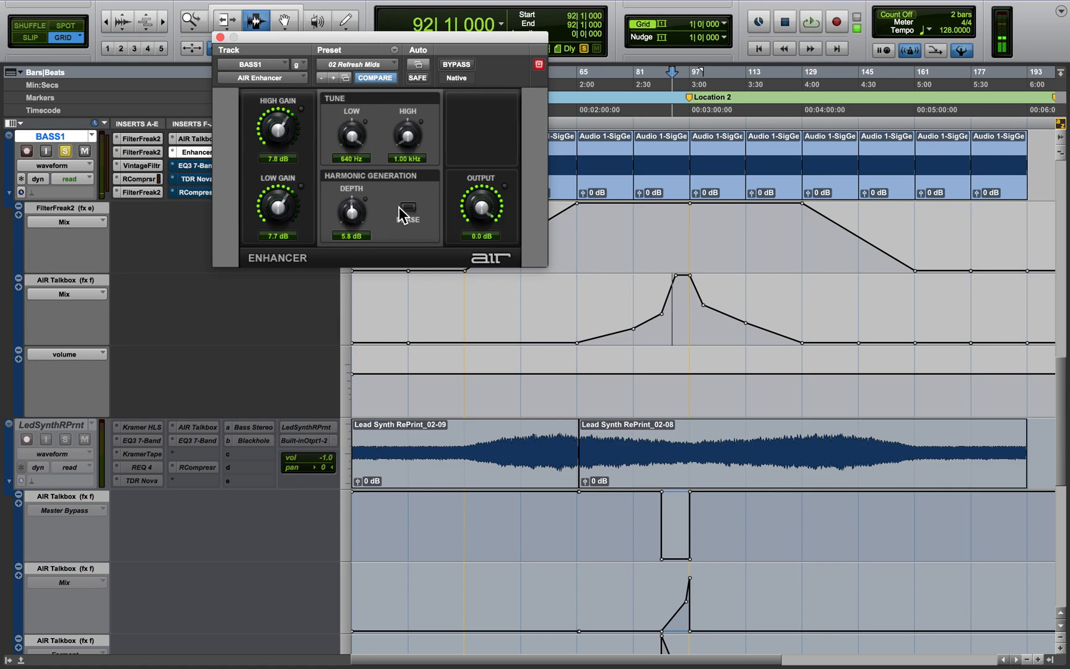
left_click(735, 246)
key("space")
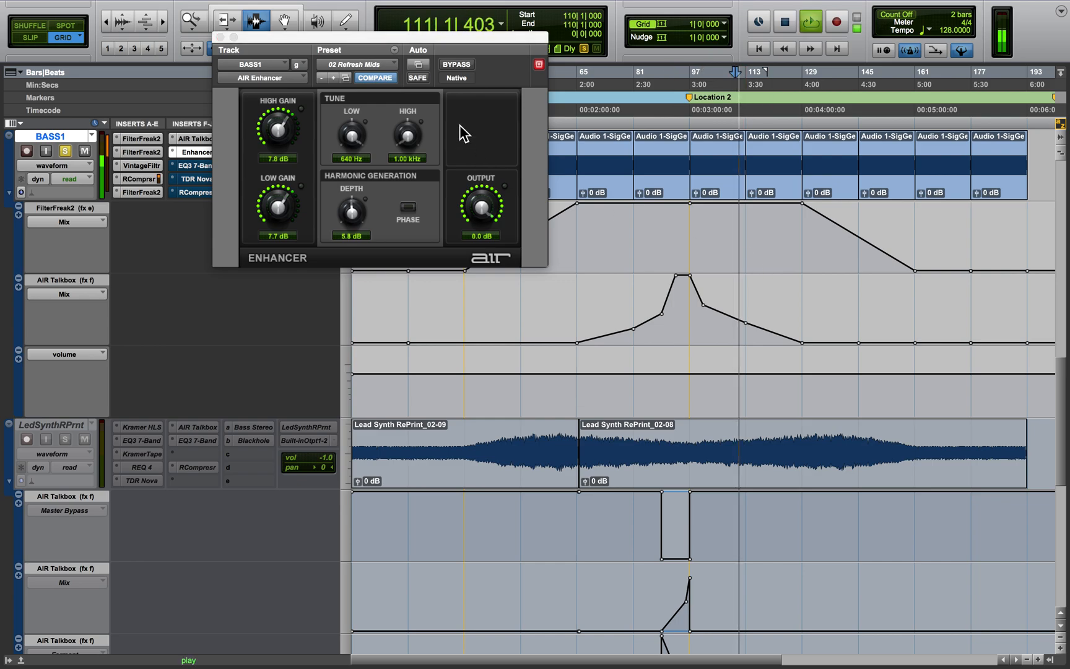
Compare the bass from bar 110 with the AIR Enhancer bypassed and engaged, leaving it engaged.
left_click(465, 66)
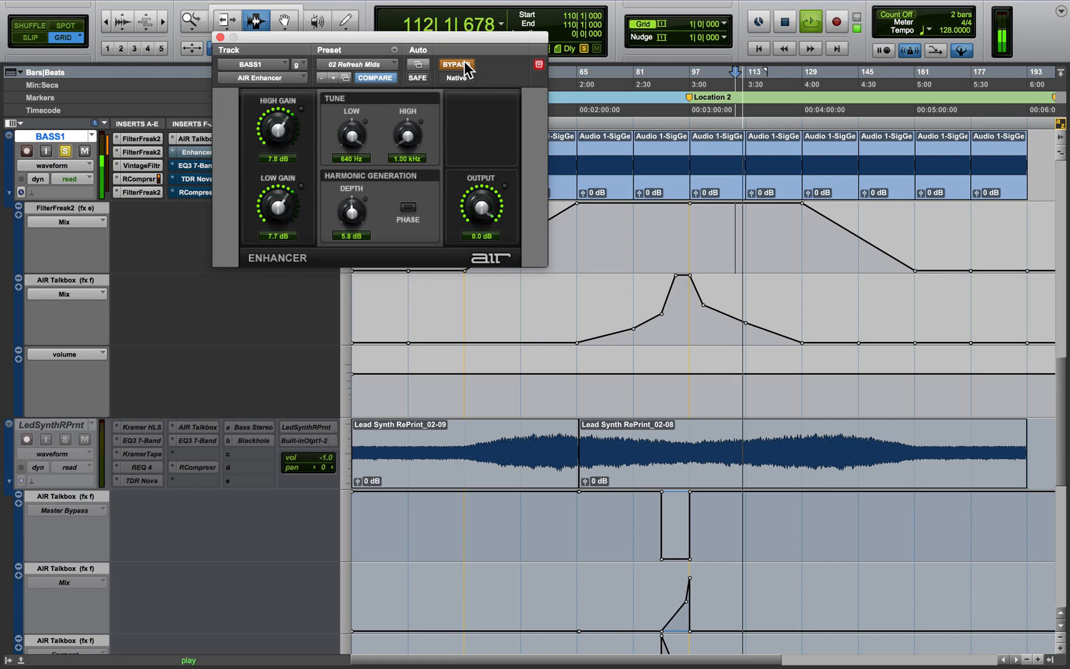
left_click(465, 65)
key("space")
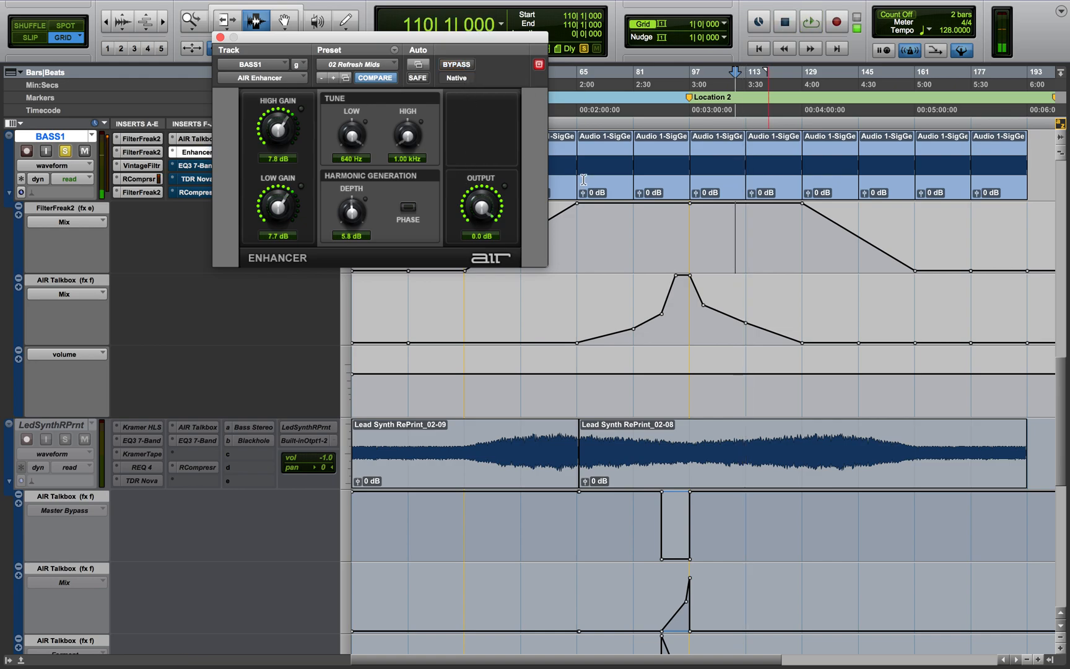
left_click(456, 62)
key("space")
key("space")
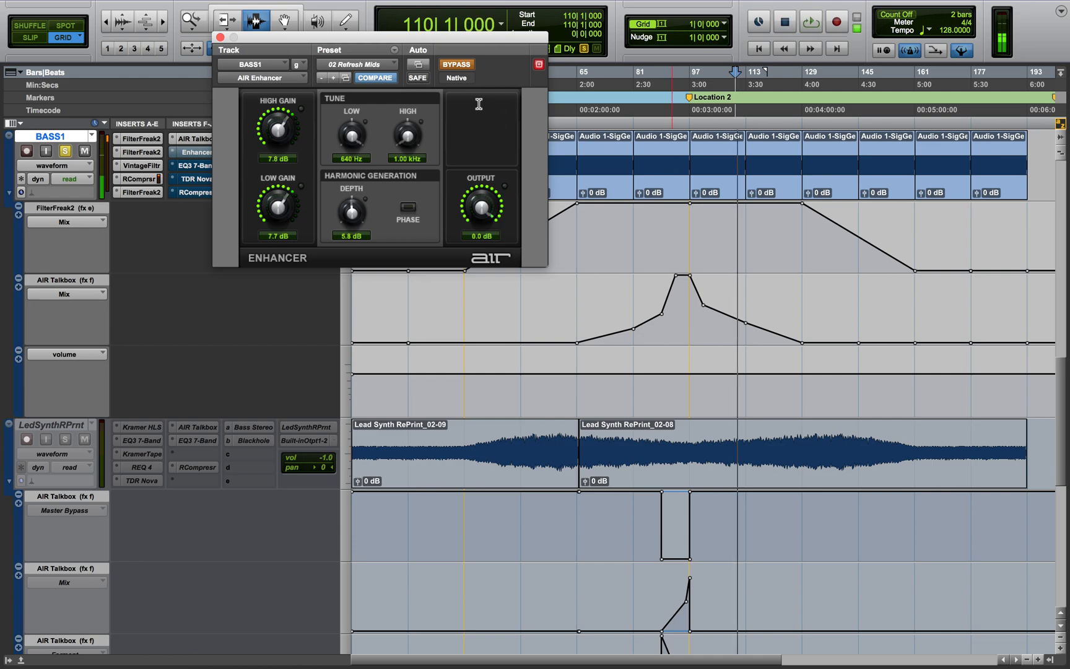
left_click(469, 65)
key("space")
key("space")
key("space")
key("space")
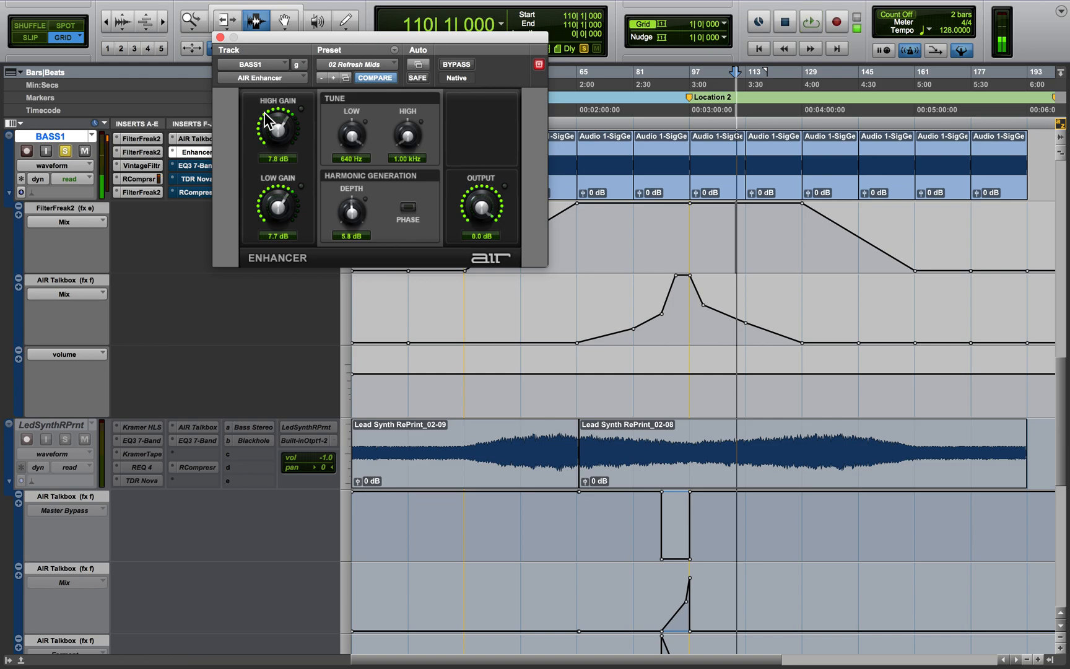
left_click(220, 37)
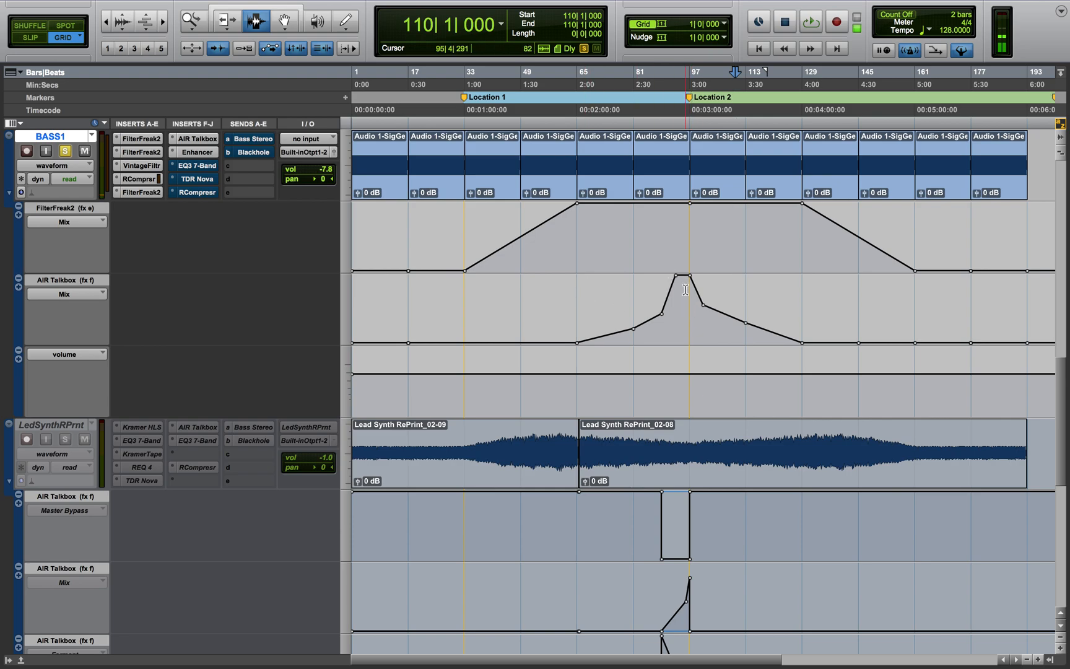
Take the EQ3 7-Band insert on BASS1 out of bypass.
left_click(204, 164)
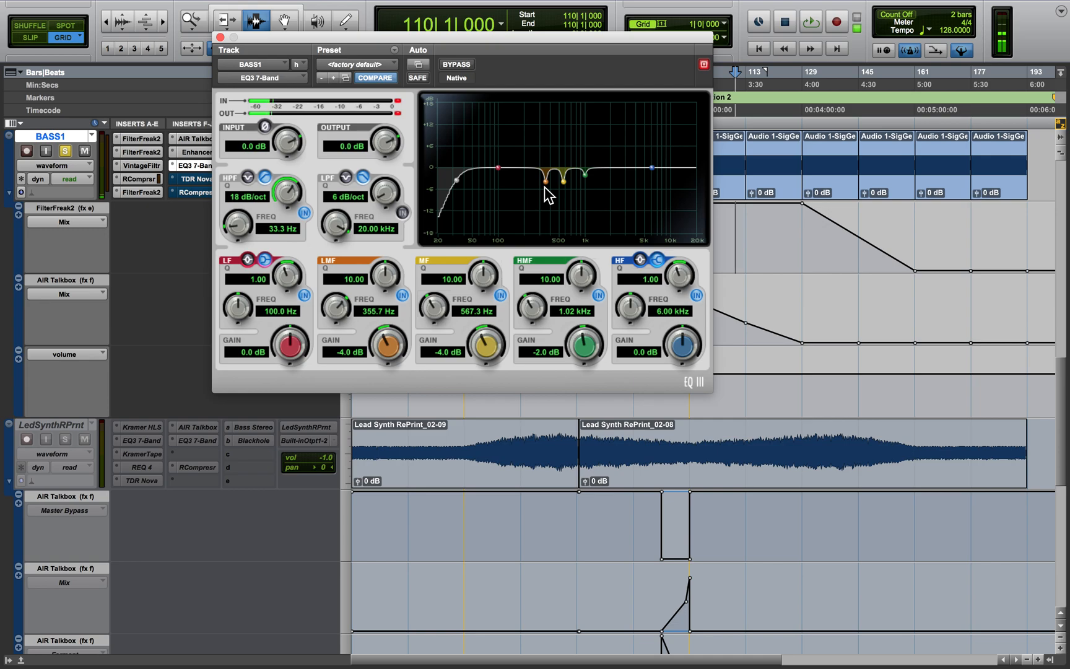
left_click(220, 38)
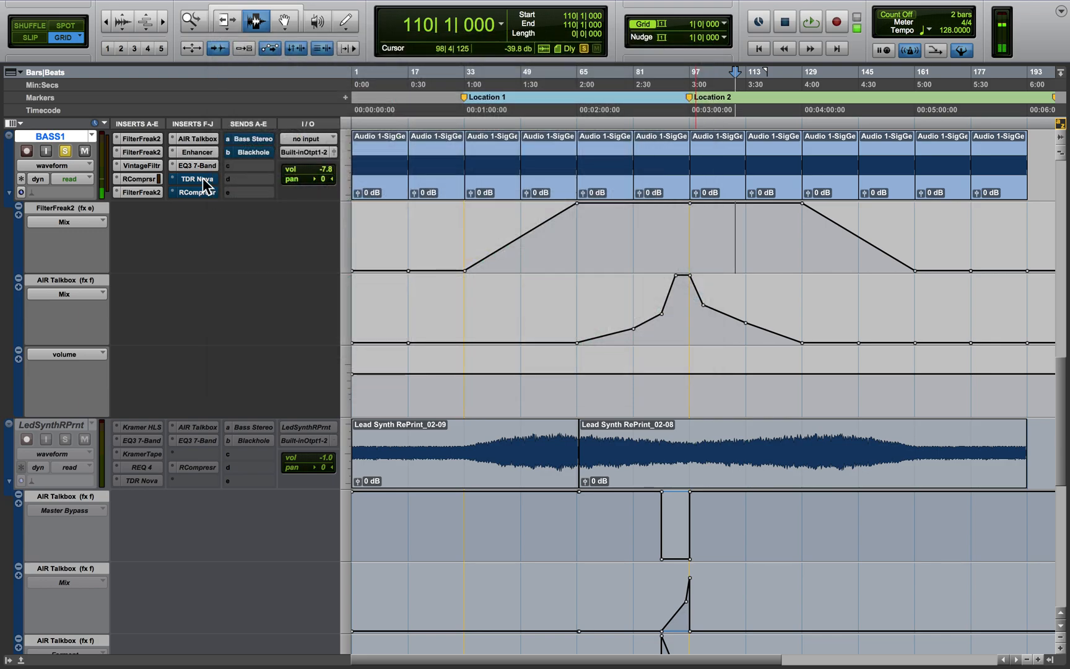
Inspect BASS1's TDR Nova and EQ3 7-Band settings and the sidechain key input of its last RCompressor.
left_click(203, 181)
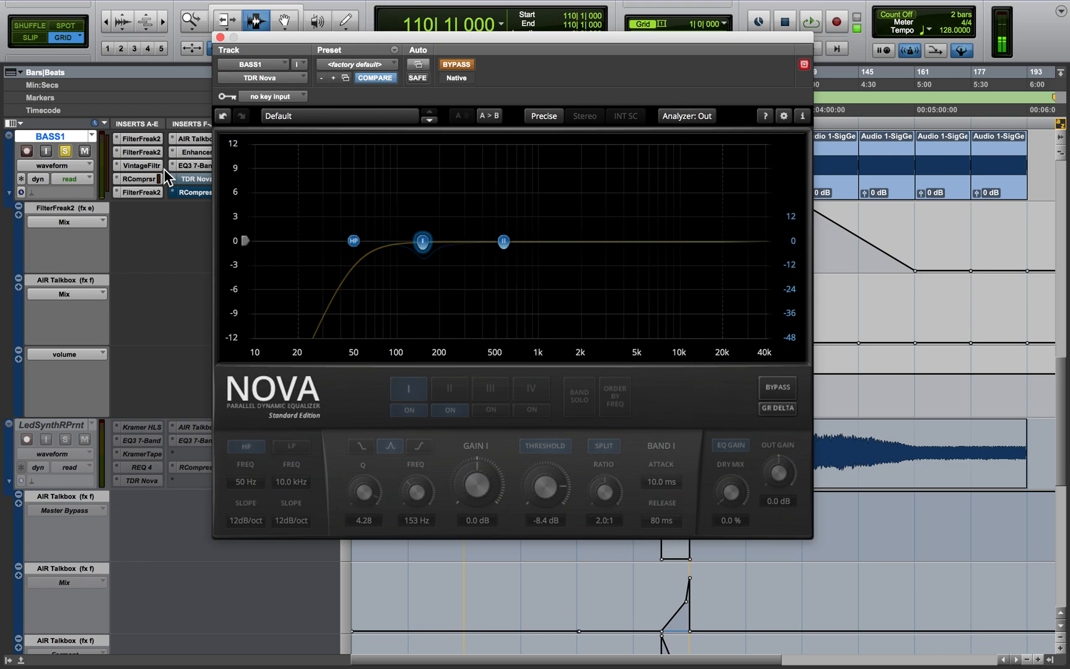
left_click(199, 166)
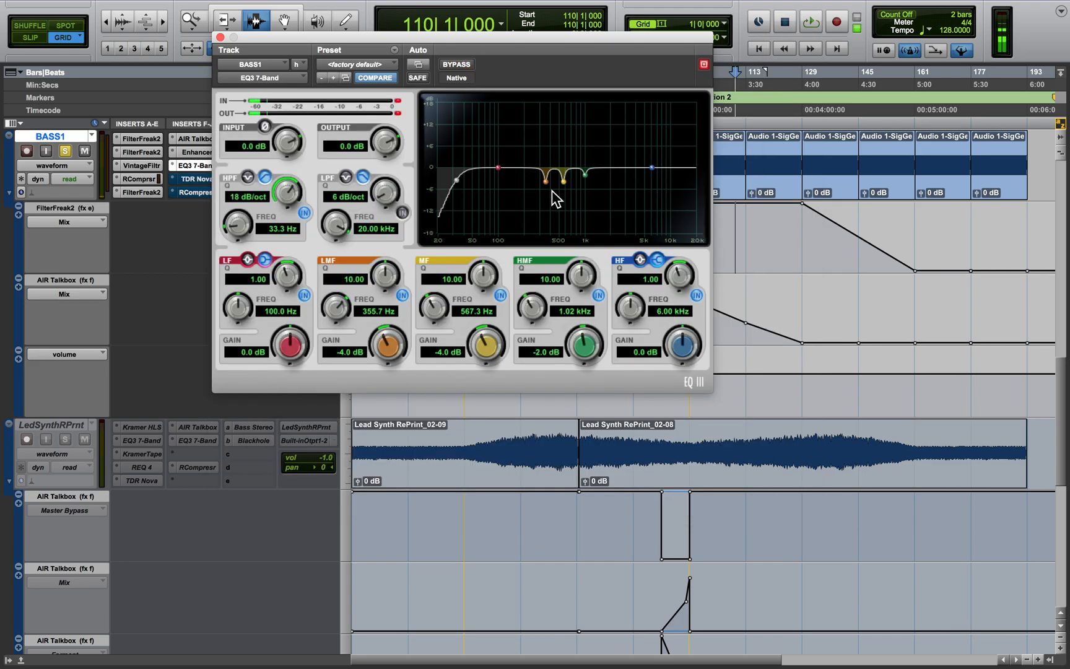
left_click(202, 180)
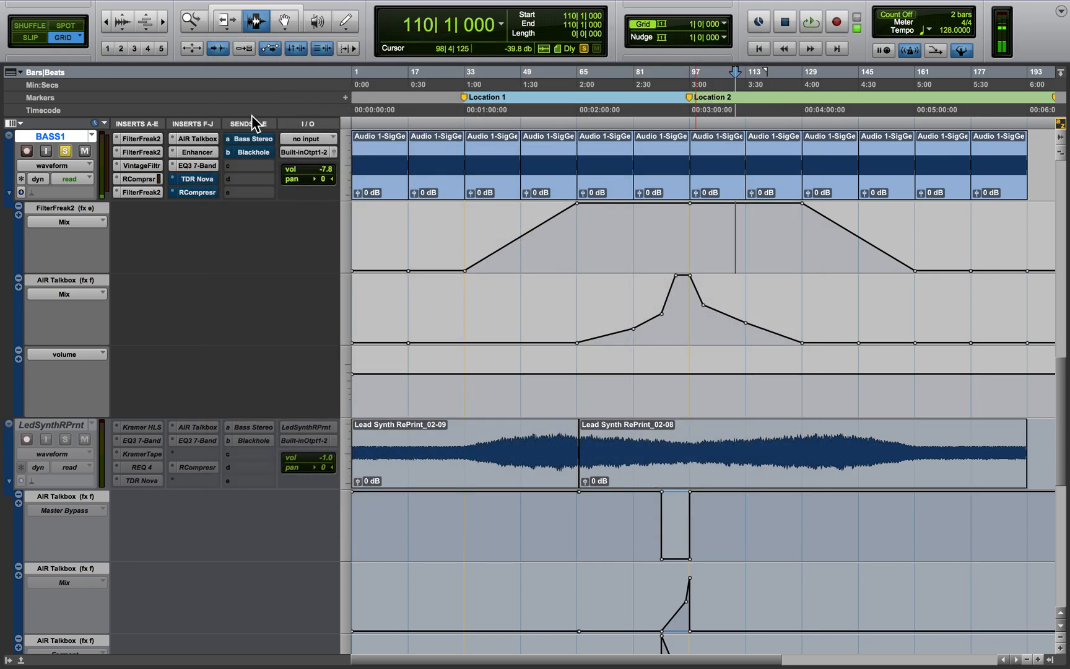
left_click(219, 37)
left_click(209, 193)
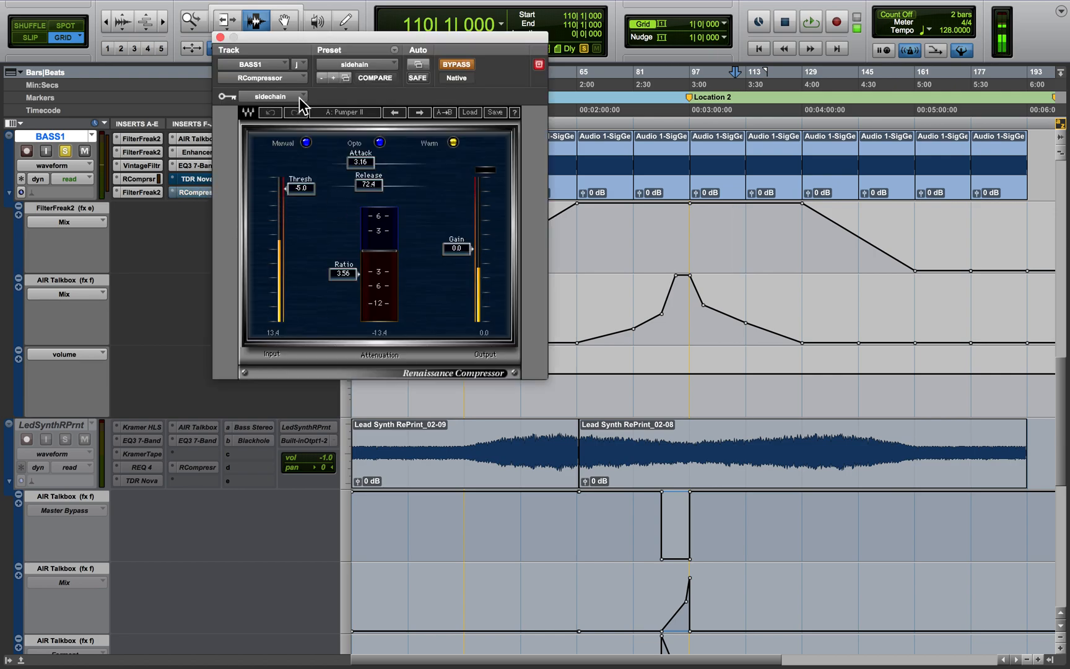
left_click(220, 37)
Unsolo the BASS1 track and make it inactive.
left_click(65, 151)
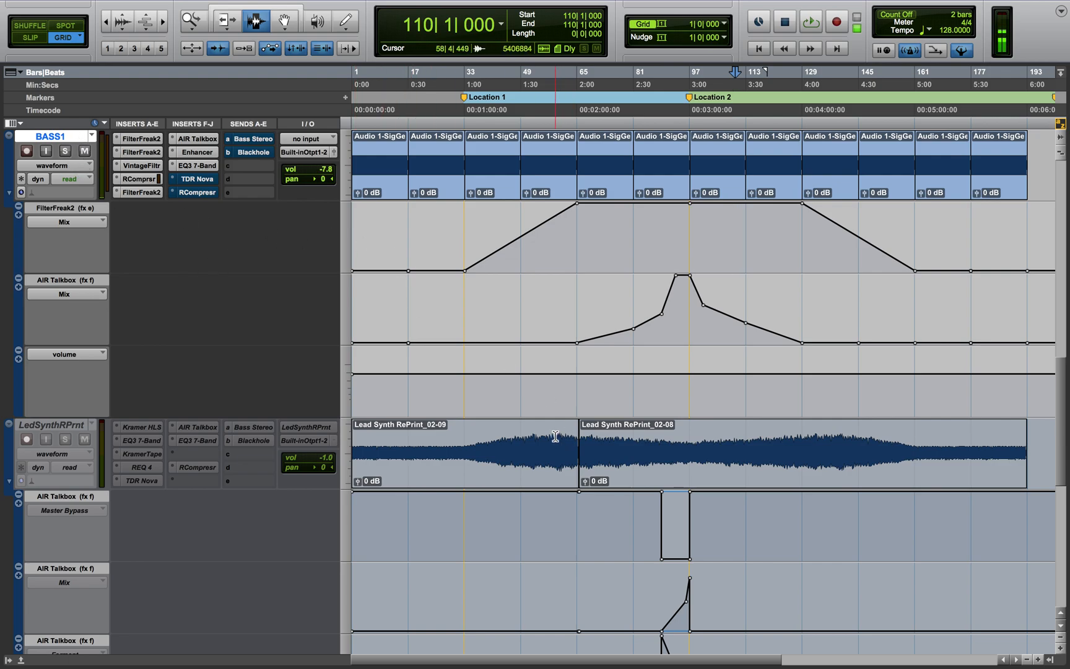
right_click(68, 141)
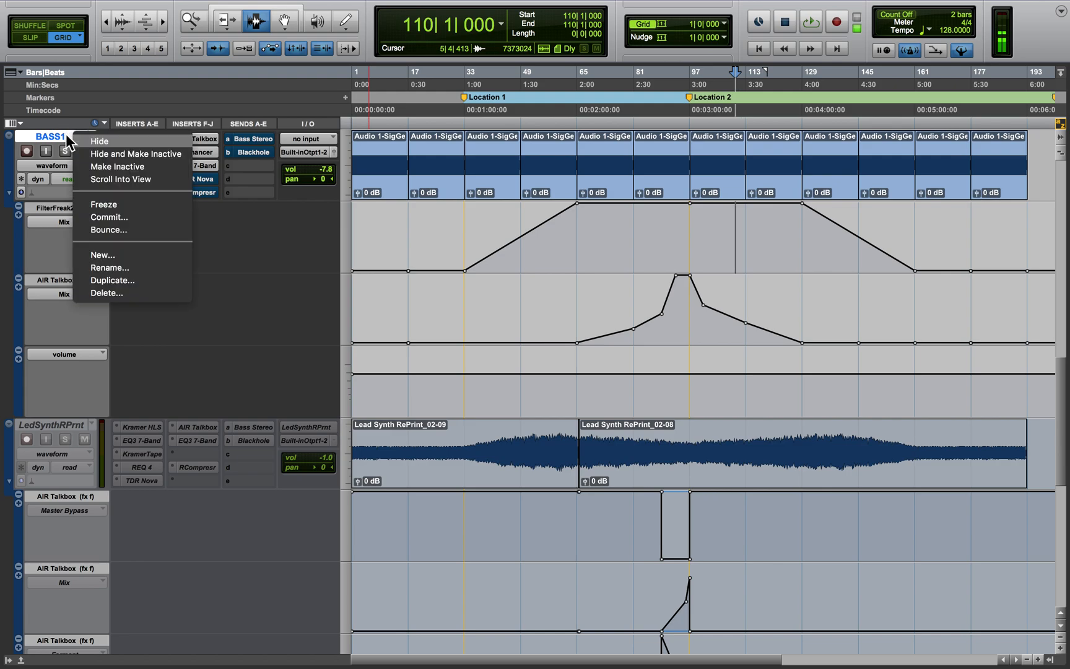
left_click(143, 161)
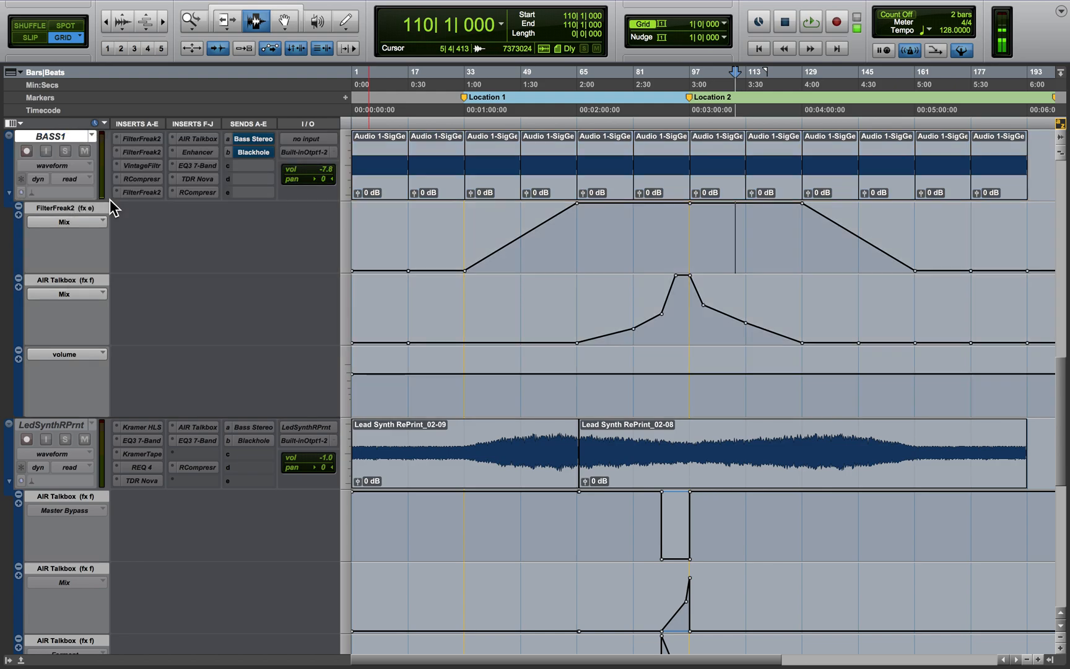
Make the LedSynthRPrnt track active and solo it.
left_click(68, 427)
right_click(70, 431)
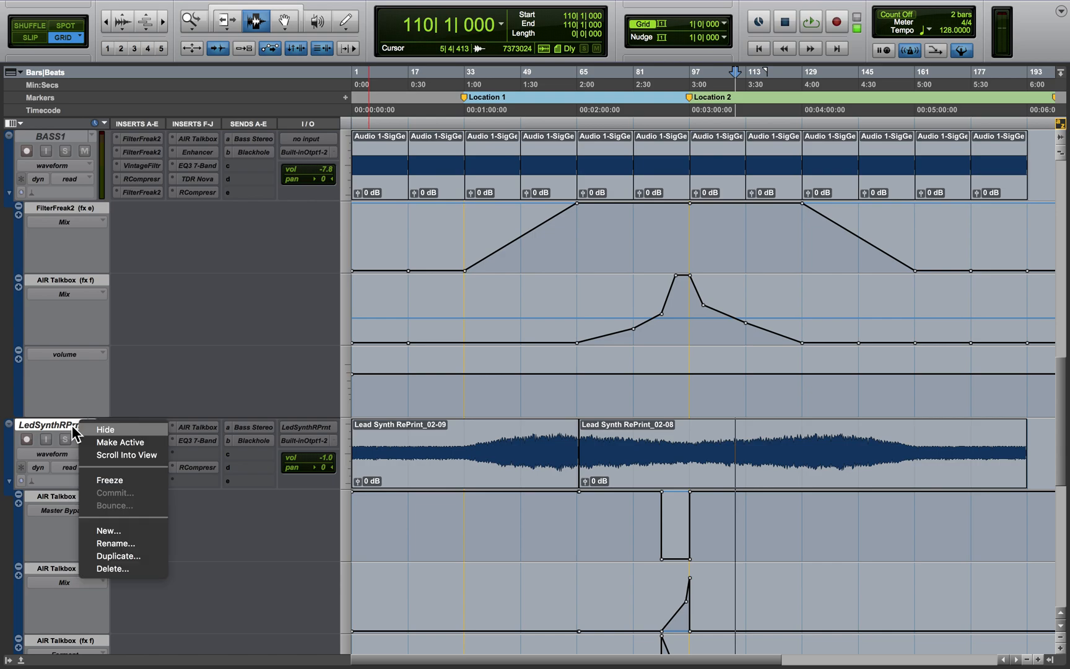
left_click(117, 438)
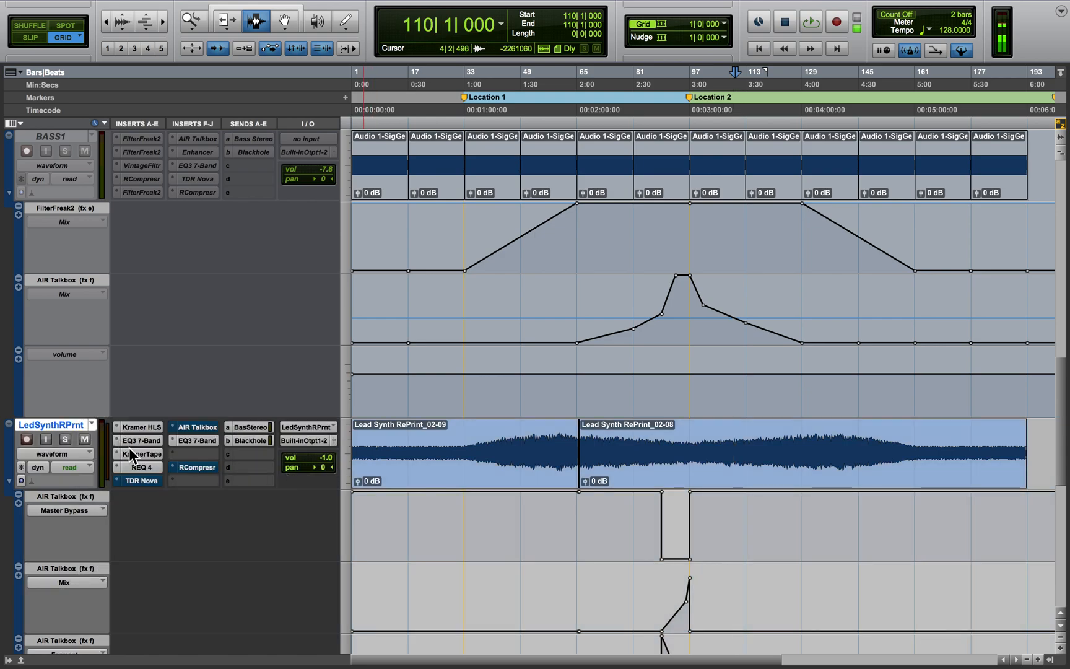
left_click(65, 438)
Look over the AIR Talkbox and RCompressor automation lanes of LedSynthRPrnt alongside BASS1's automation.
scroll(514, 492, "down", 5)
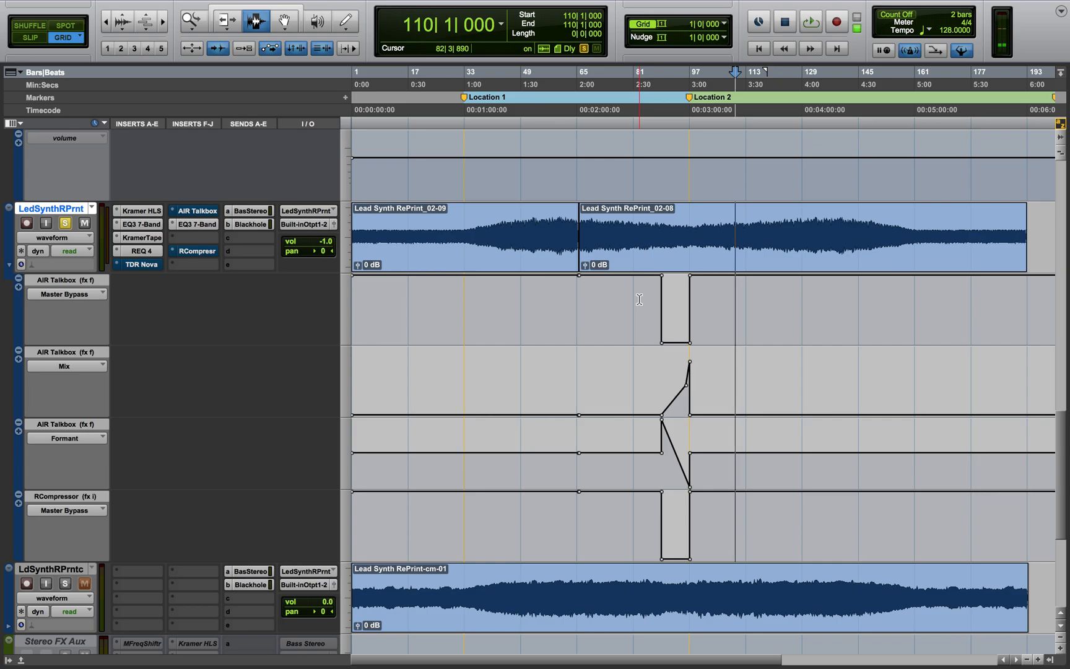
scroll(639, 299, "up", 6)
scroll(867, 260, "down", 2)
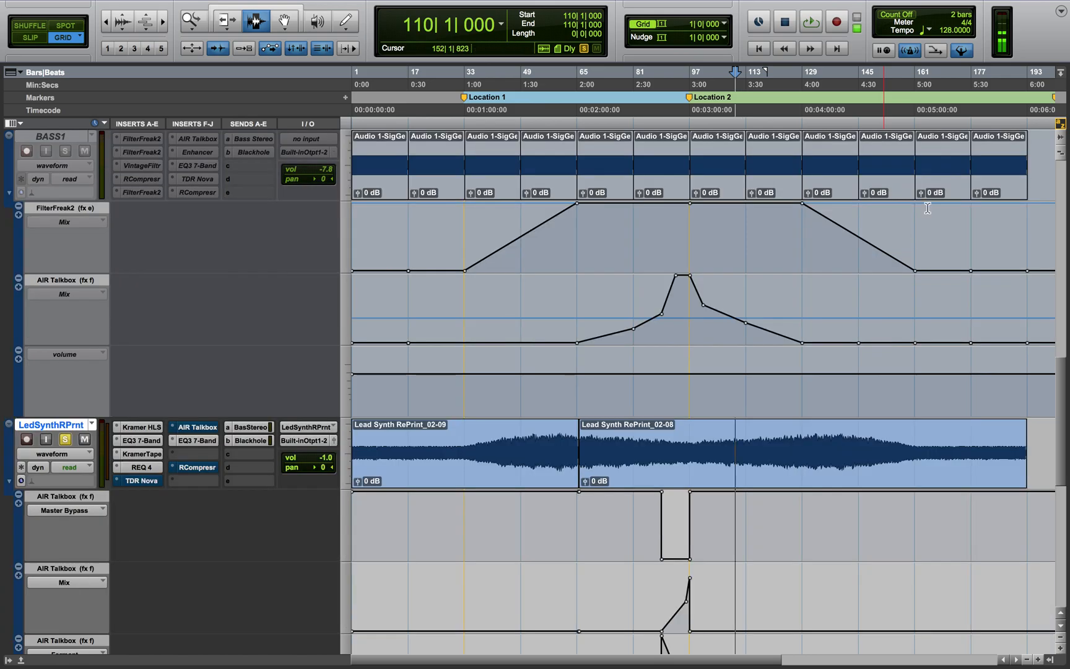
scroll(404, 282, "down", 4)
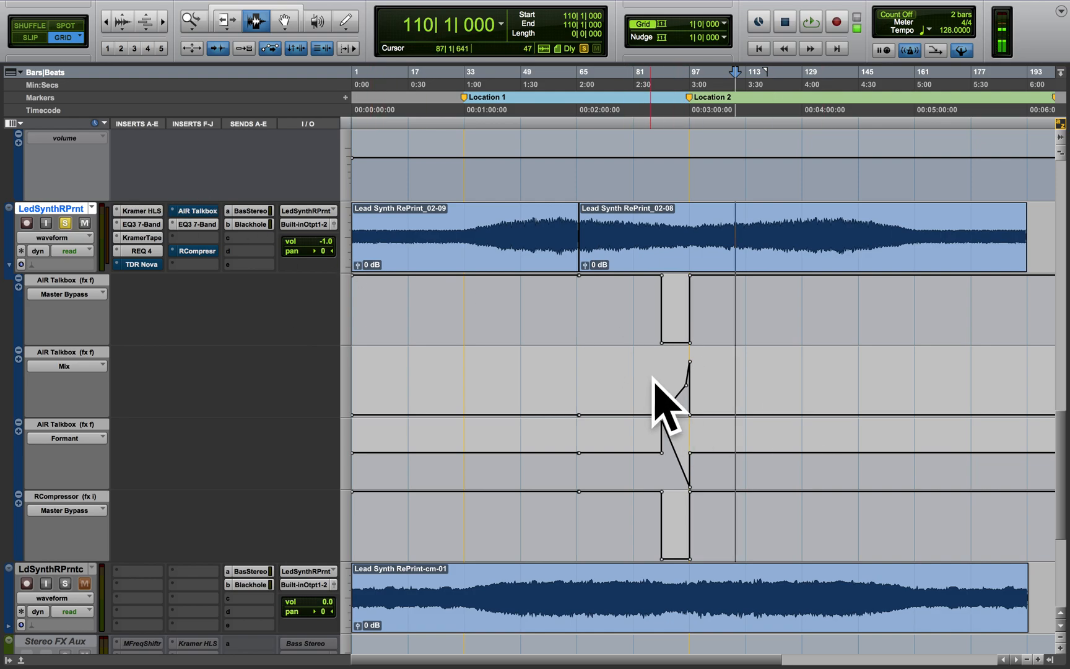
Inspect LedSynthRPrnt's Kramer HLS, first EQ3 7-Band, Kramer Tape, REQ 4 and TDR Nova insert settings one after another.
left_click(148, 210)
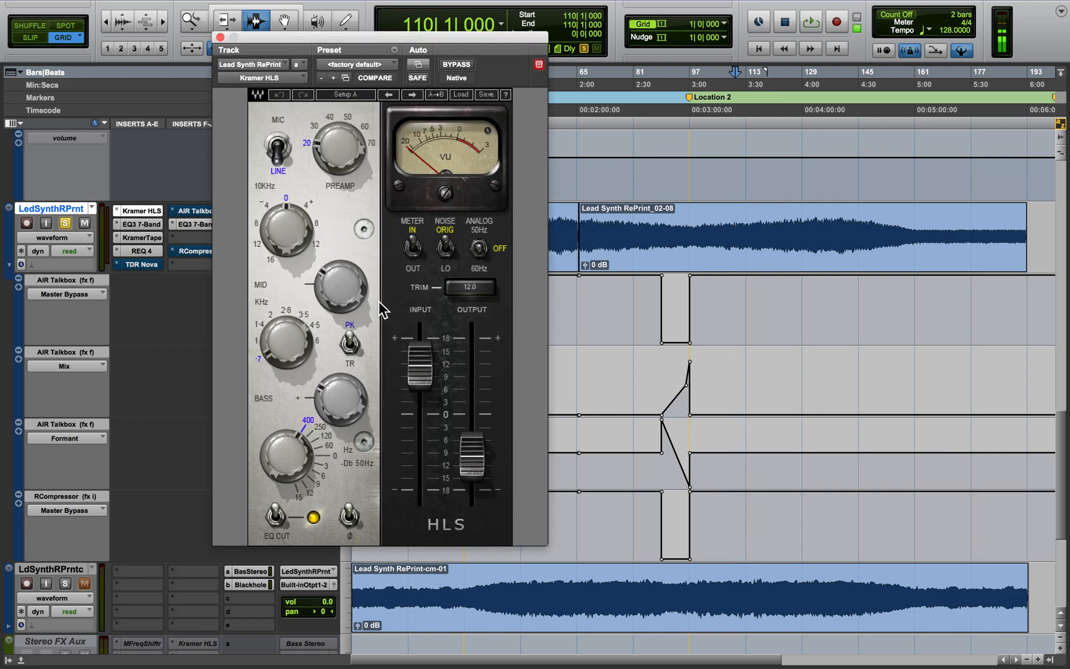
left_click(151, 224)
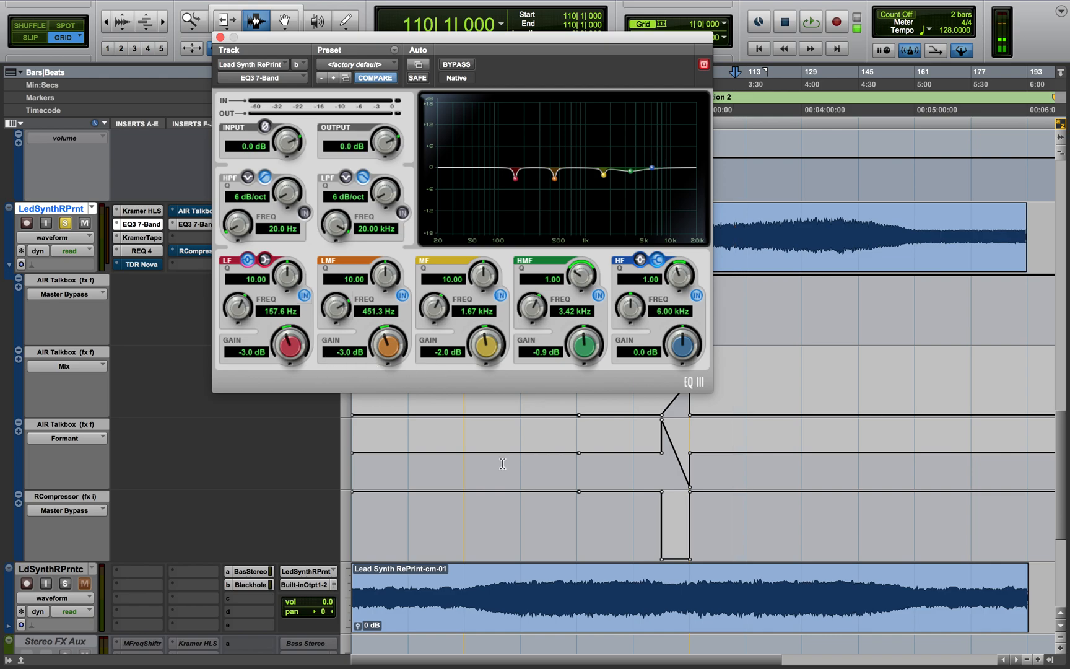
left_click(142, 237)
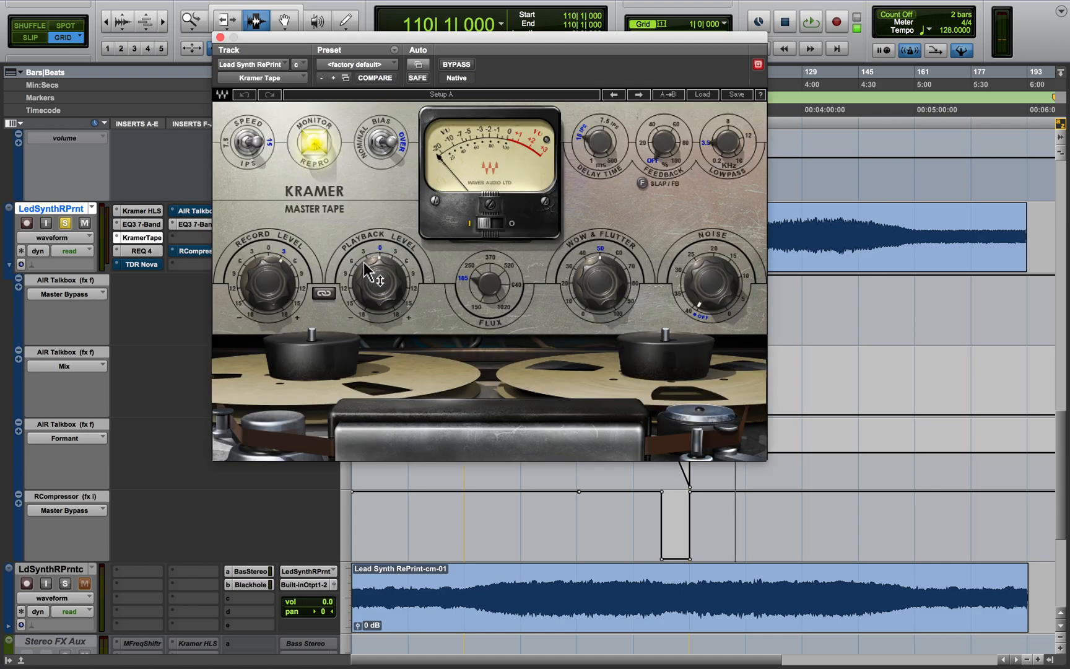
mouse_move(295, 286)
left_click(141, 251)
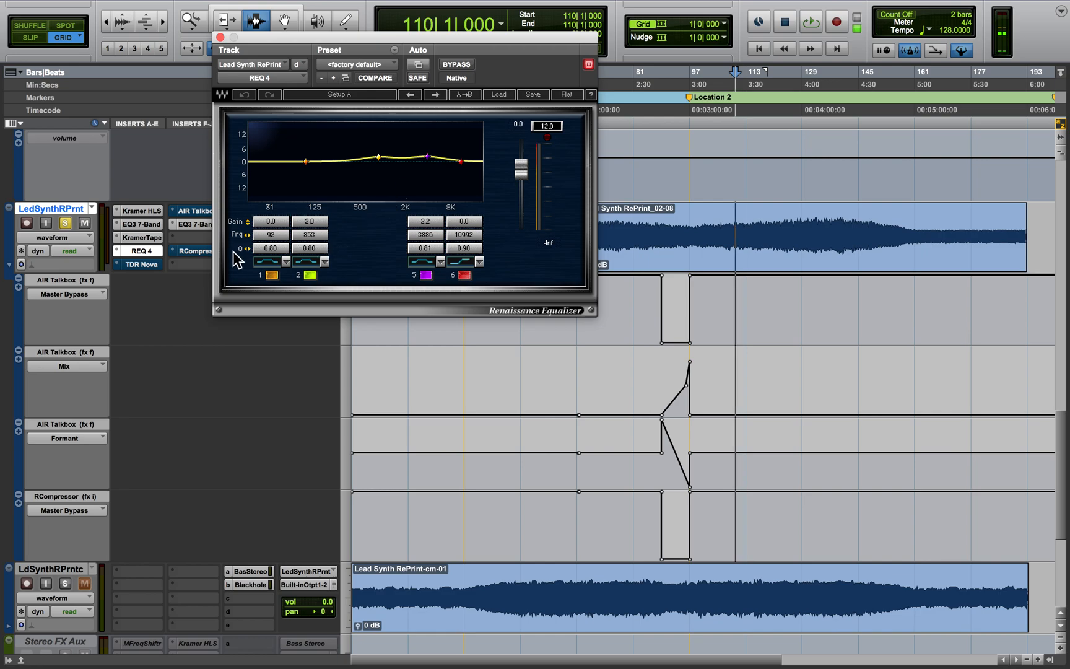
left_click(149, 264)
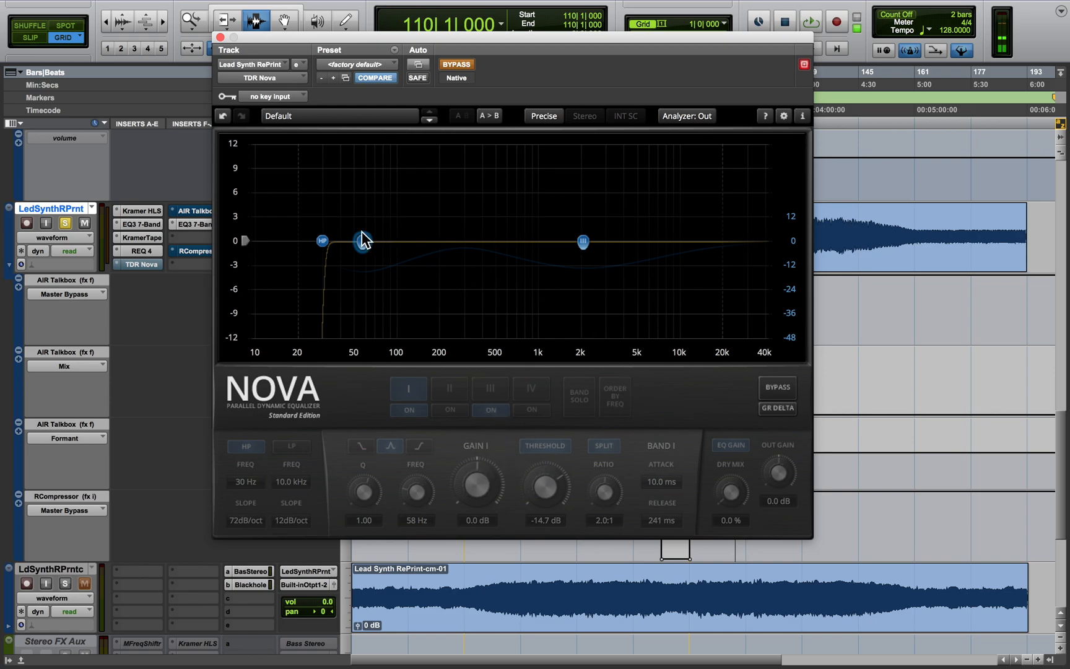
Open LedSynthRPrnt's AIR Talkbox and play from bar 90 to watch its Formant and Mix automation, then close the plug-in.
left_click(206, 211)
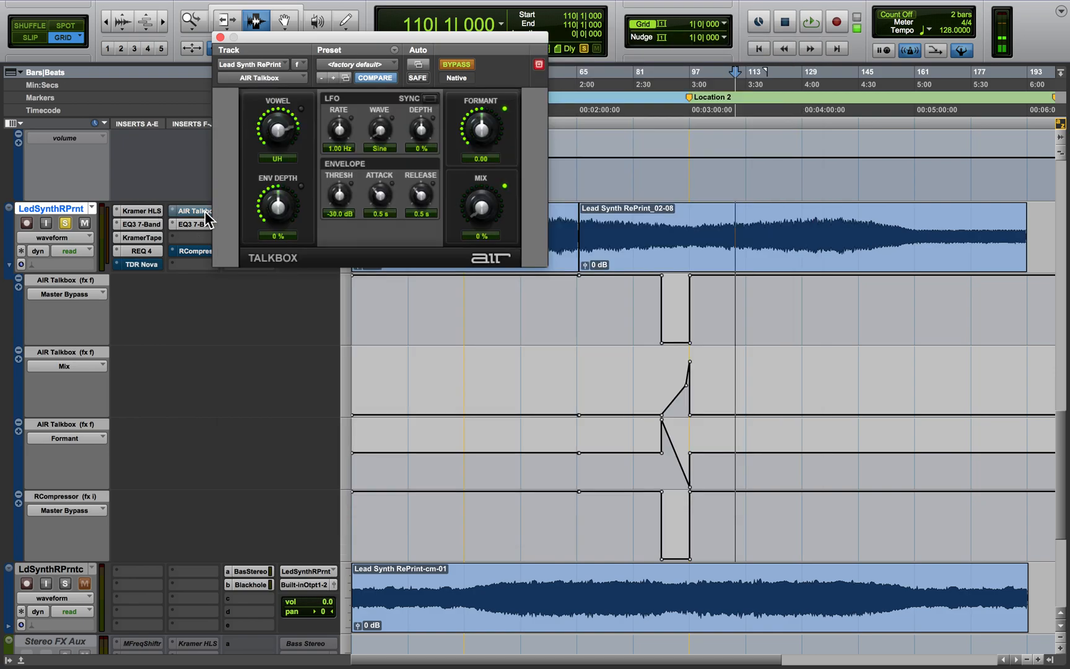
left_click(658, 388)
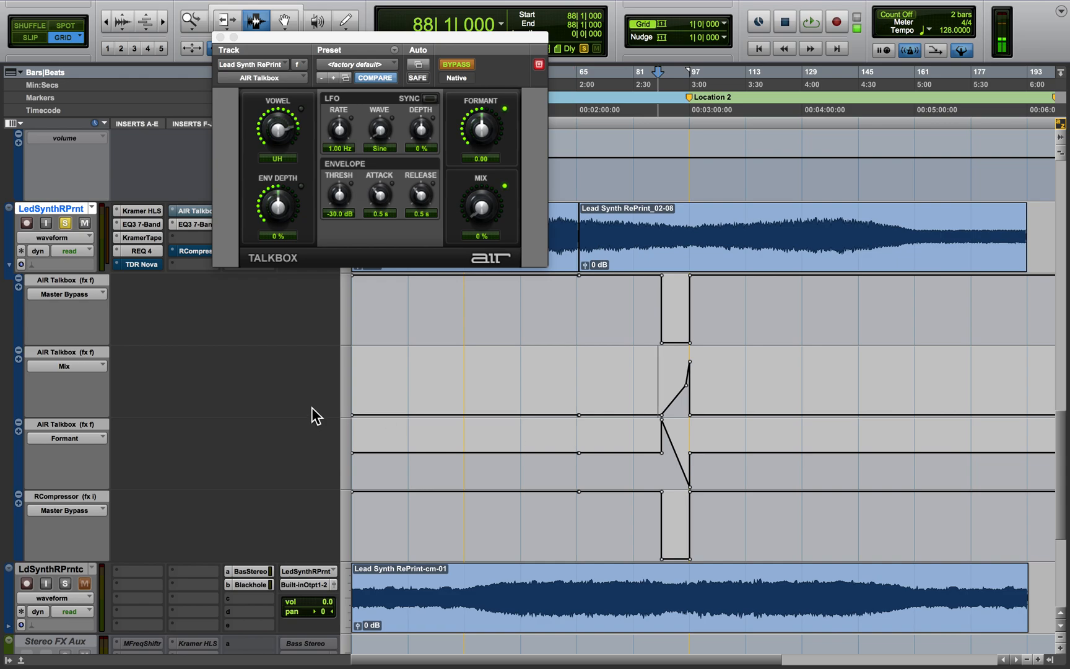
left_click(665, 462)
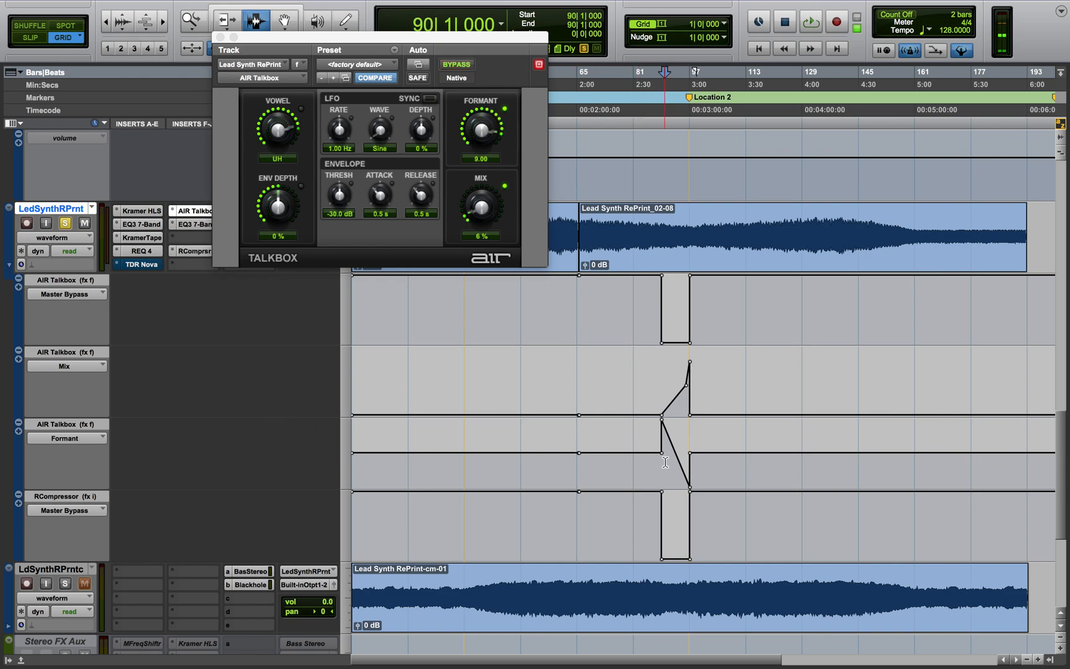
key("space")
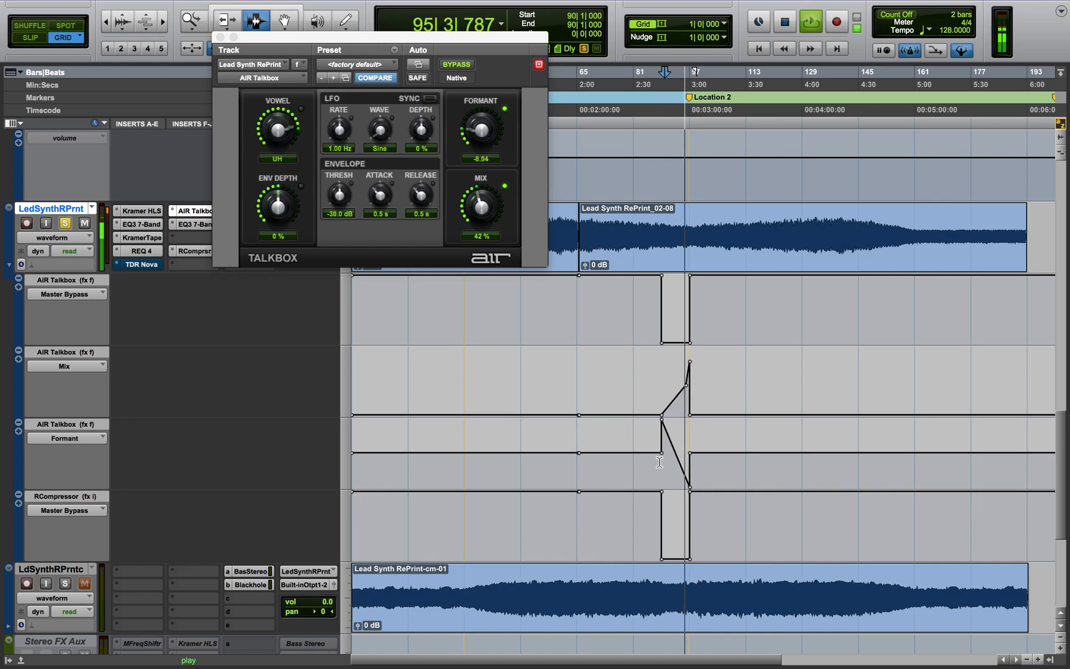
key("space")
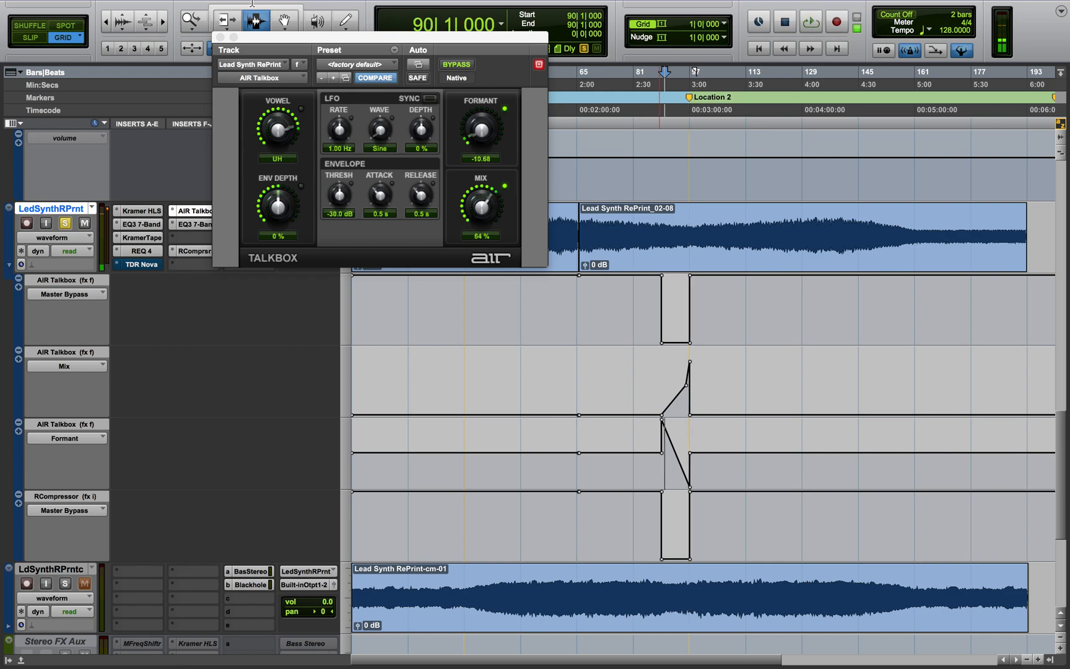
left_click(220, 37)
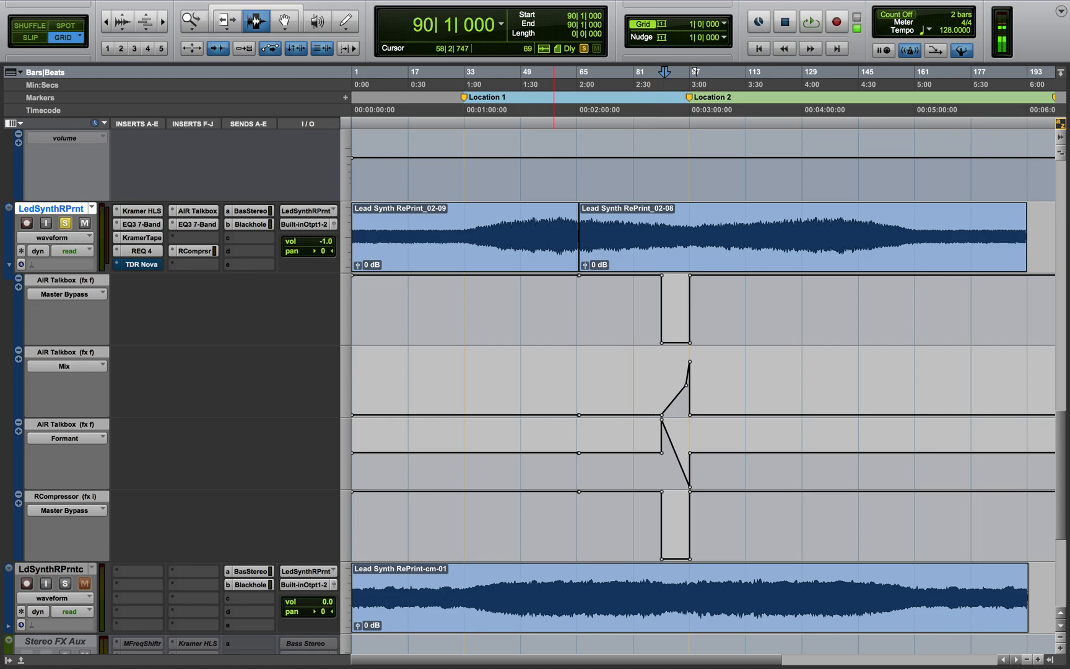
Inspect the settings of LedSynthRPrnt's second EQ3 7-Band and its RCompressor, closing each plug-in window.
left_click(206, 226)
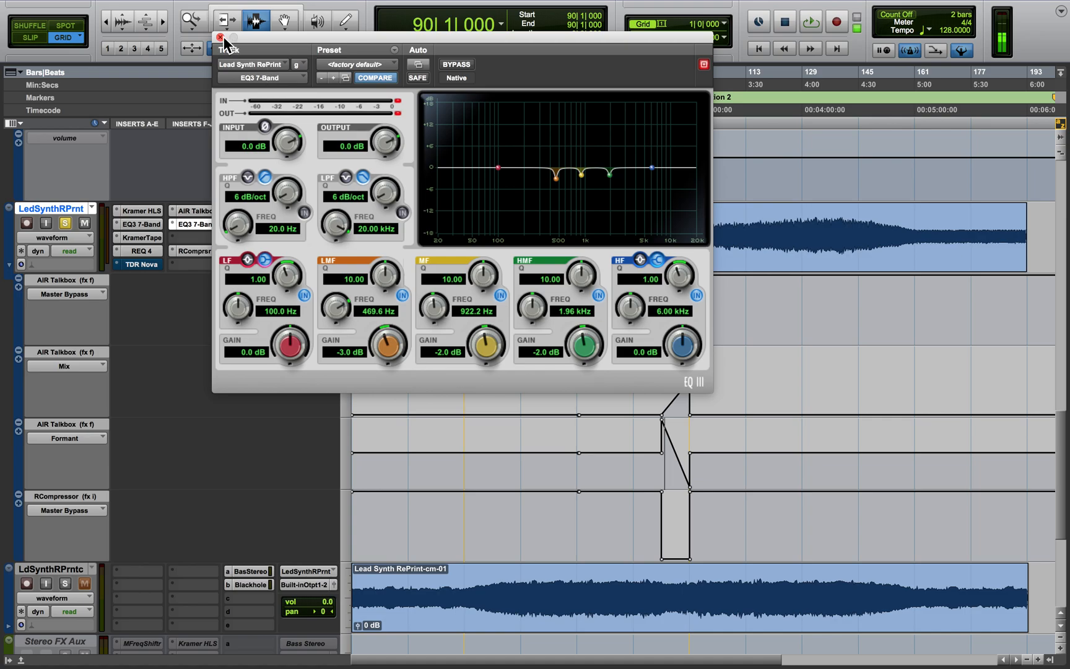
left_click(220, 37)
left_click(208, 251)
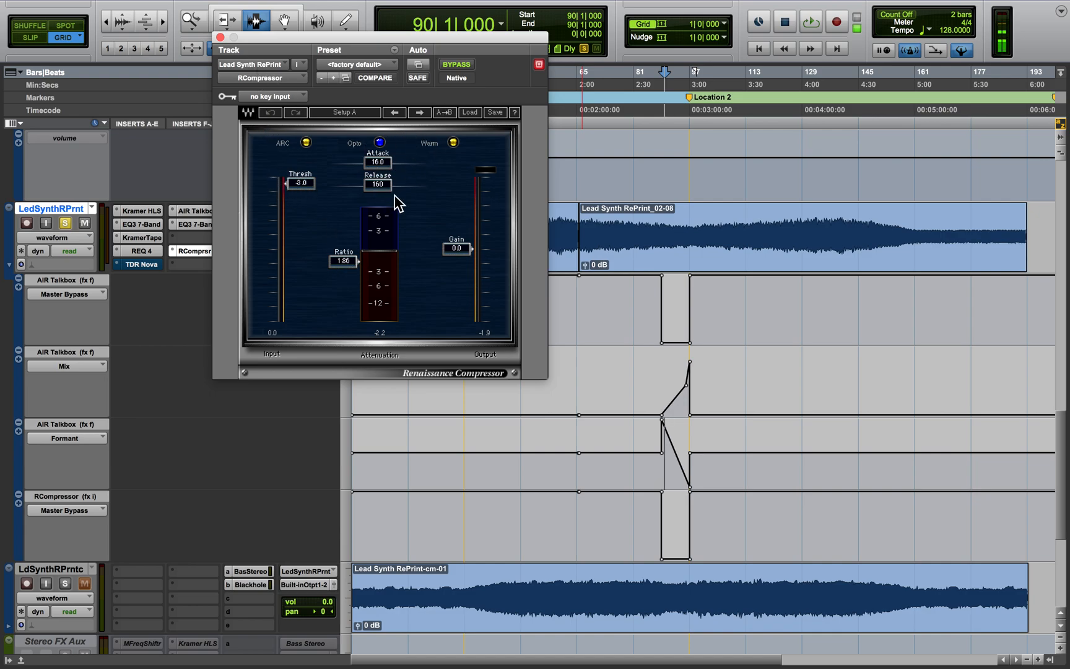
left_click(219, 38)
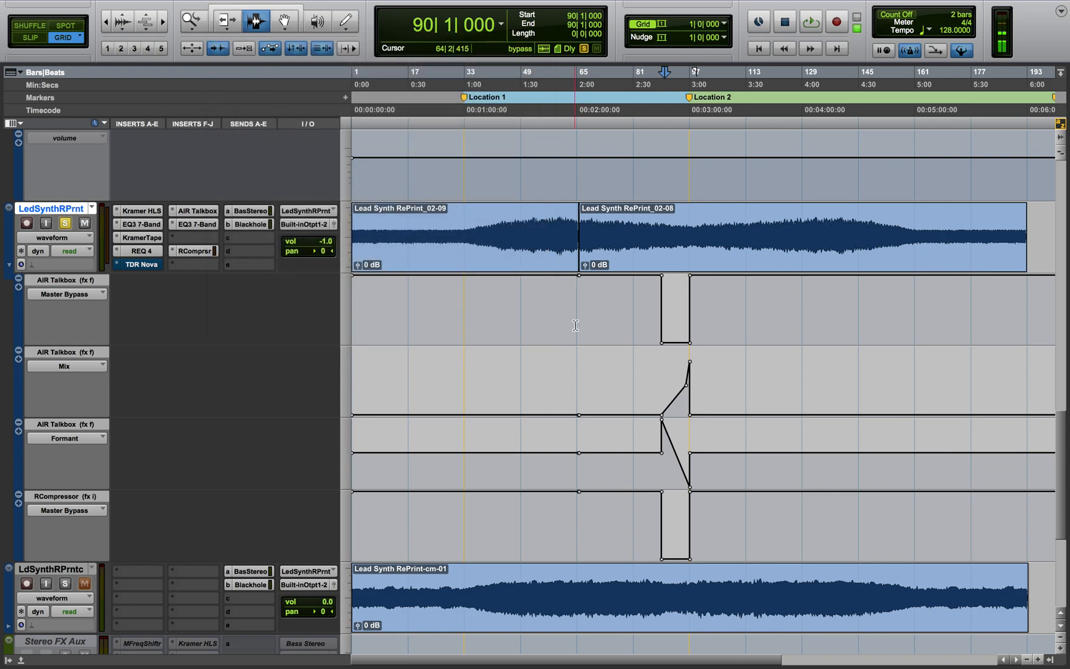
Unsolo the LedSynthRPrnt track and make it inactive.
left_click(65, 223)
right_click(57, 208)
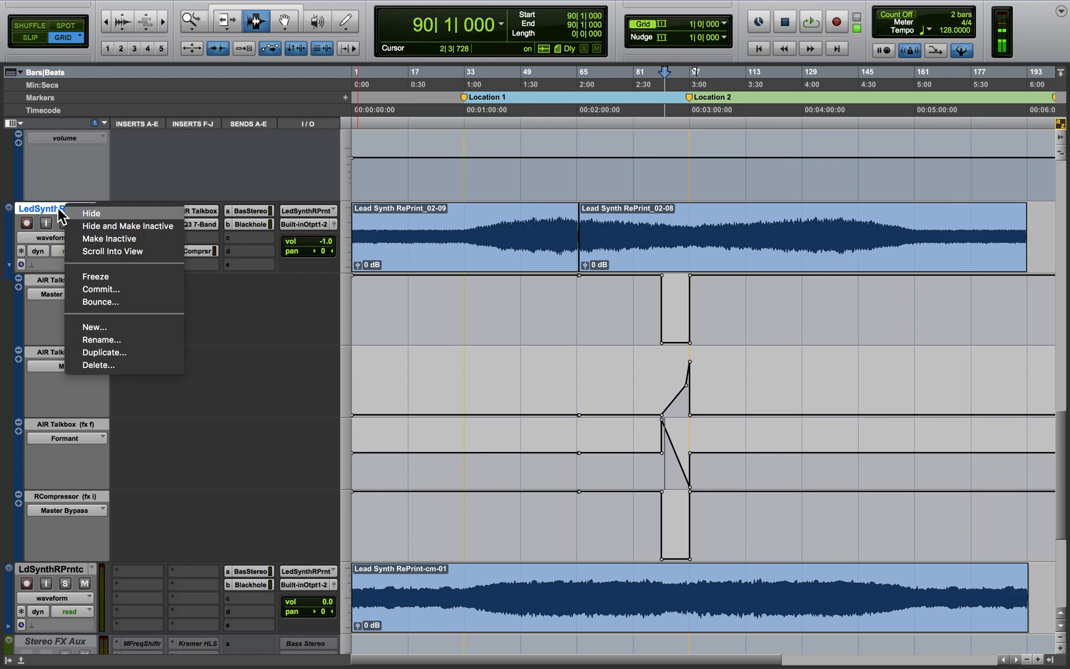
left_click(121, 239)
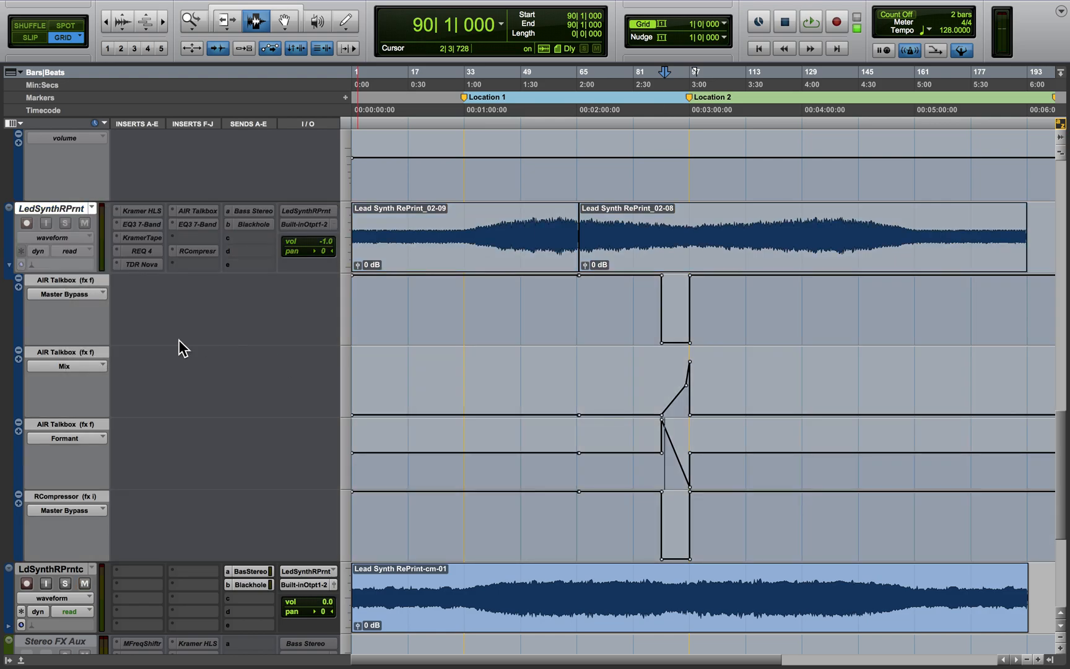
Select the LdSynthRPrntc track holding the committed lead synth clip and solo it.
scroll(172, 344, "down", 5)
left_click(65, 425)
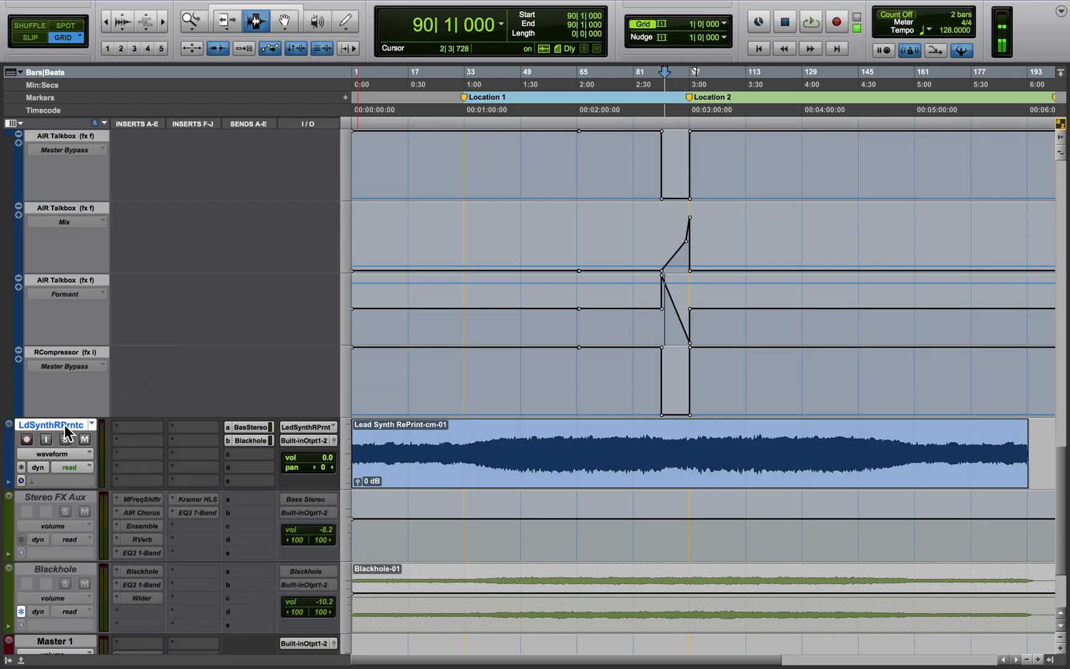
scroll(183, 475, "down", 4)
left_click(65, 313)
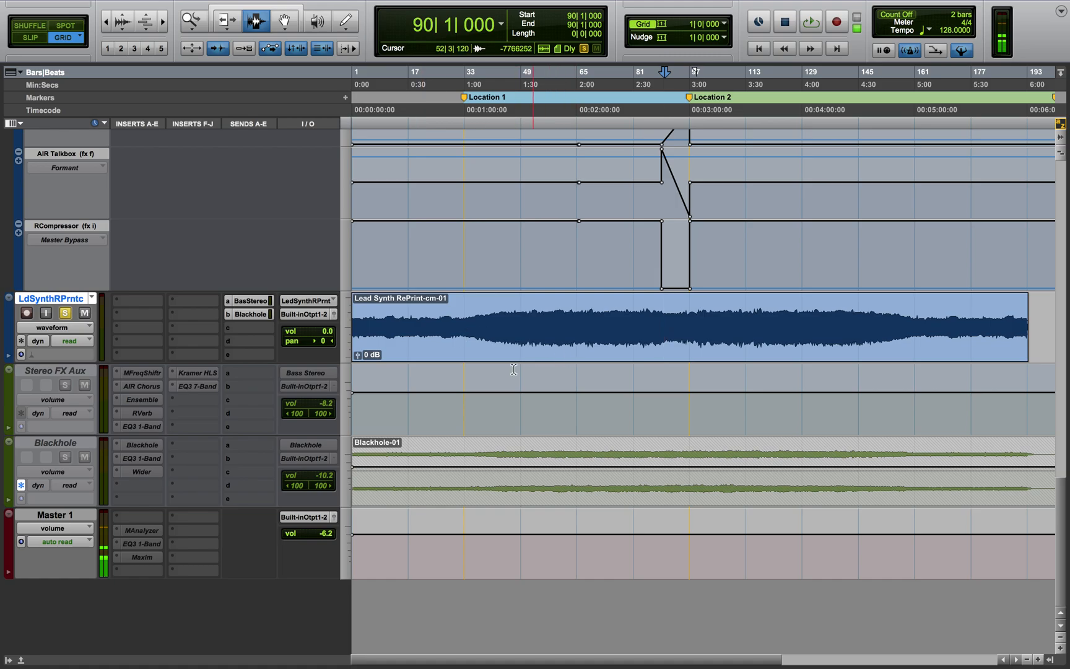
scroll(377, 326, "up", 4)
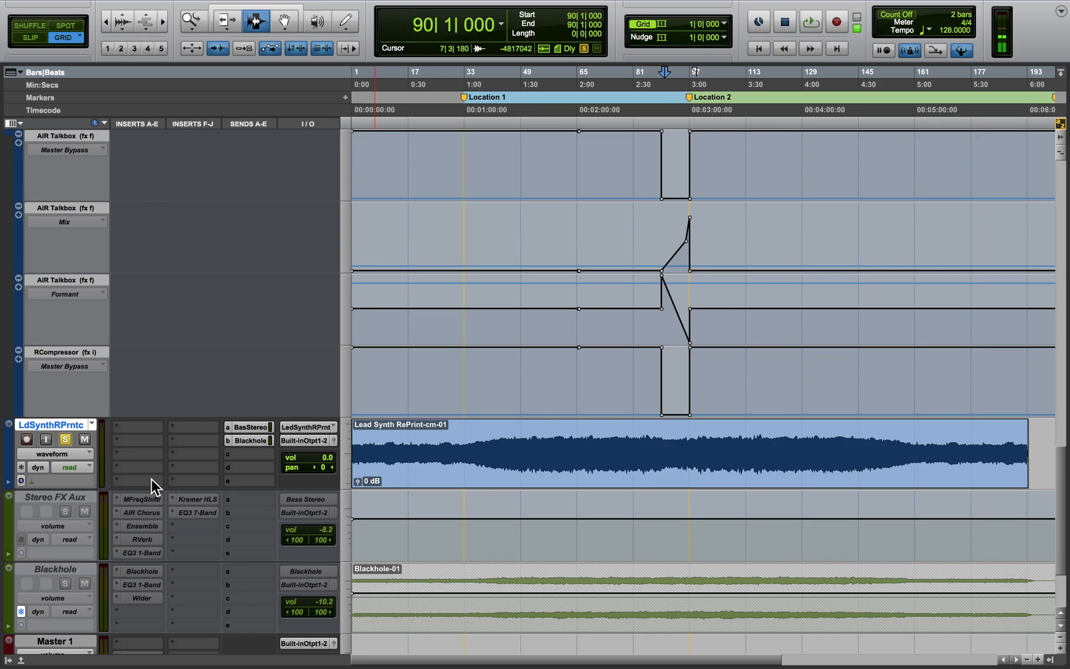
Select the Stereo FX Aux and Blackhole tracks together and make them active.
left_click(79, 497)
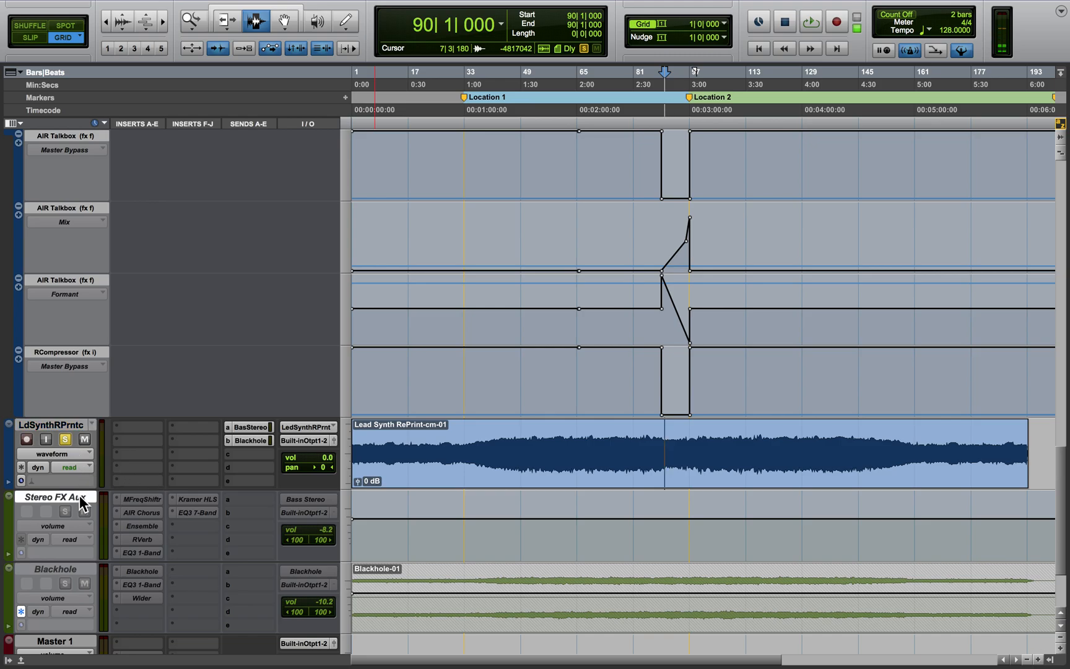
left_click(74, 570, "shift")
right_click(75, 571)
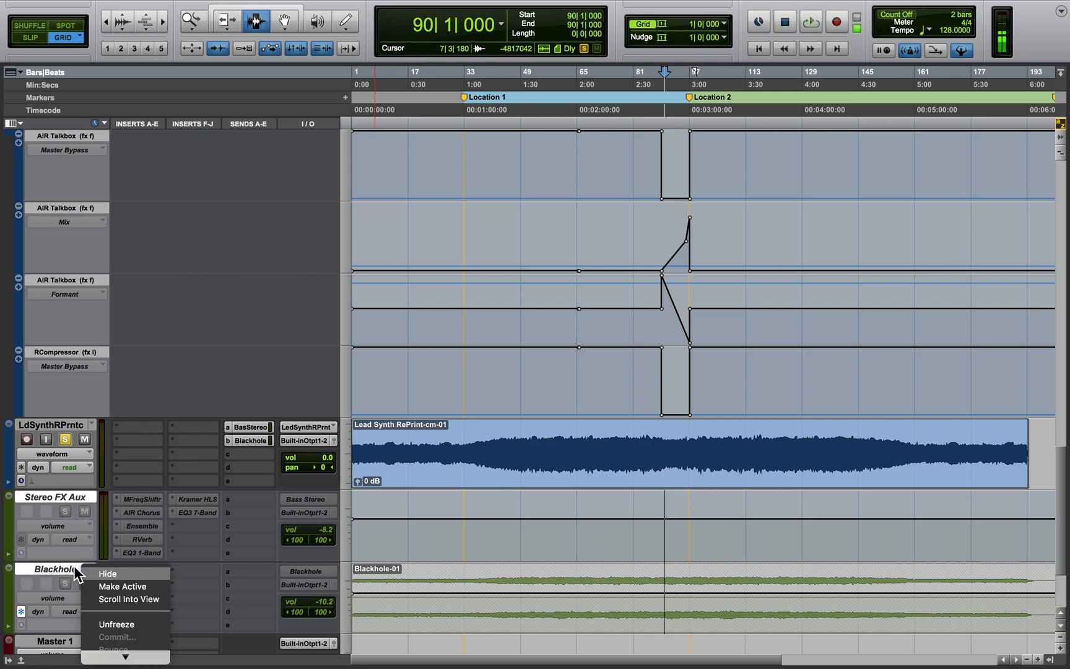
left_click(124, 580)
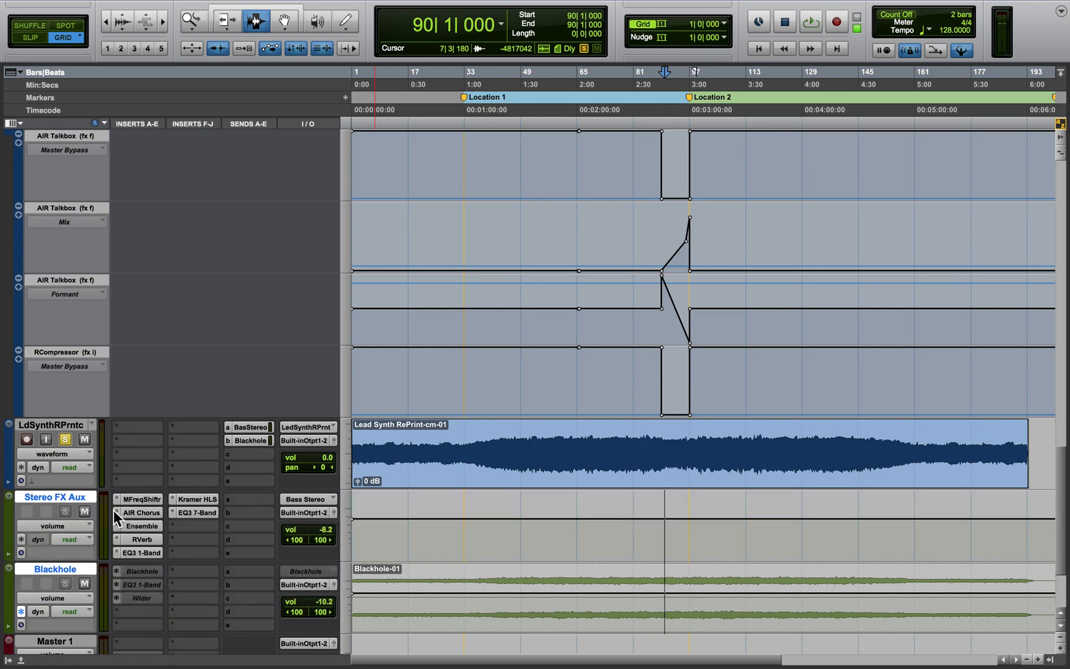
Play the soloed lead synth from bar 64 to hear it with the effects sends, then stop playback.
left_click(573, 469)
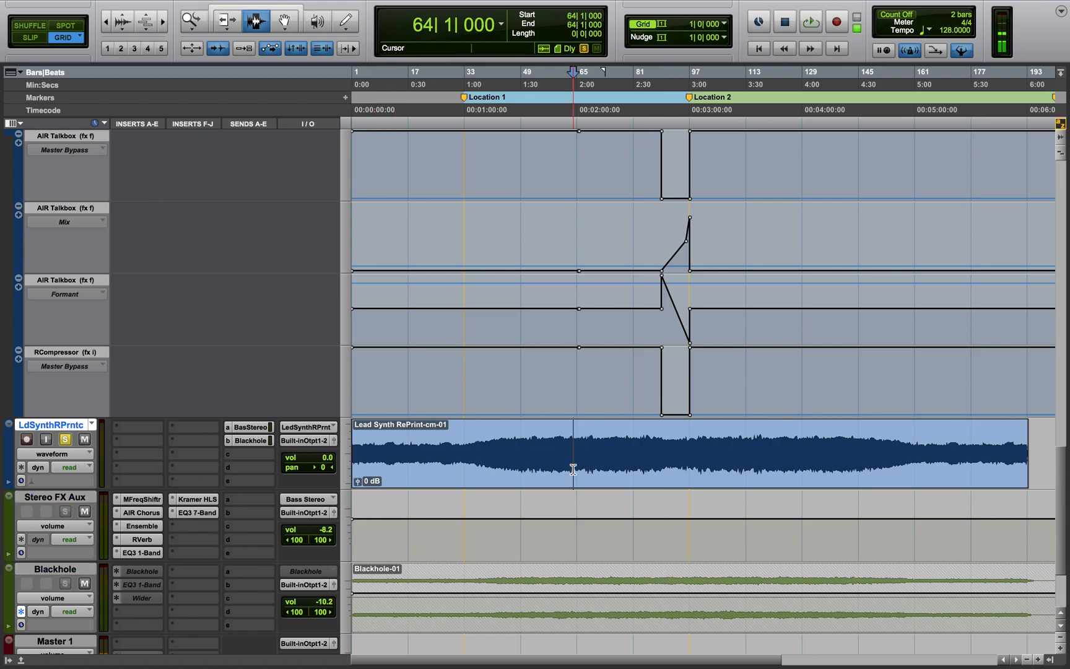
key("space")
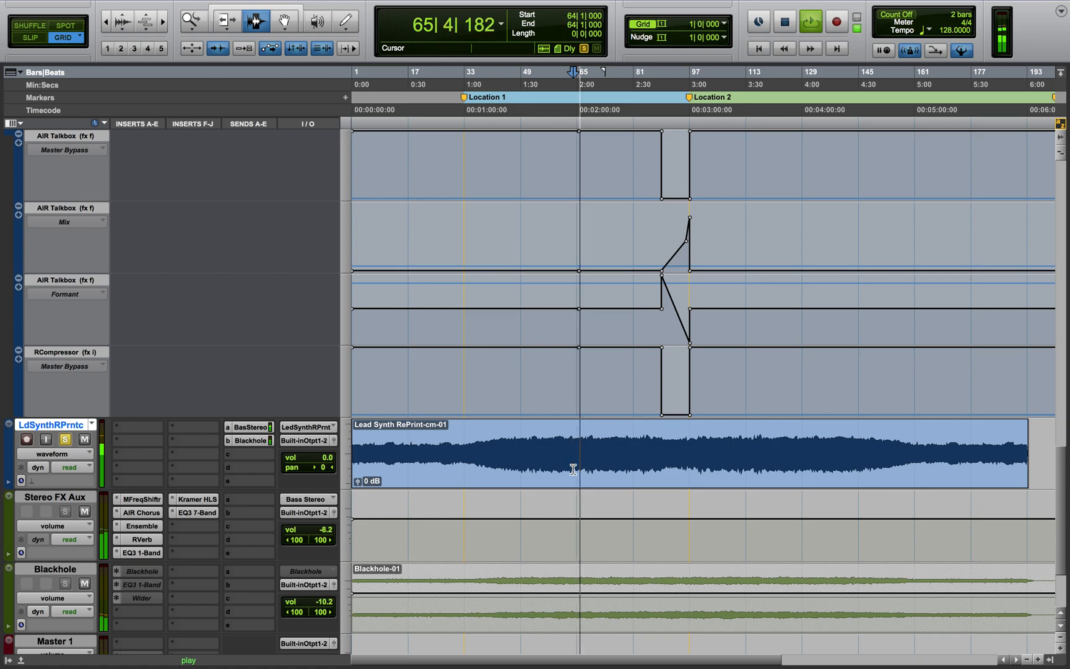
key("space")
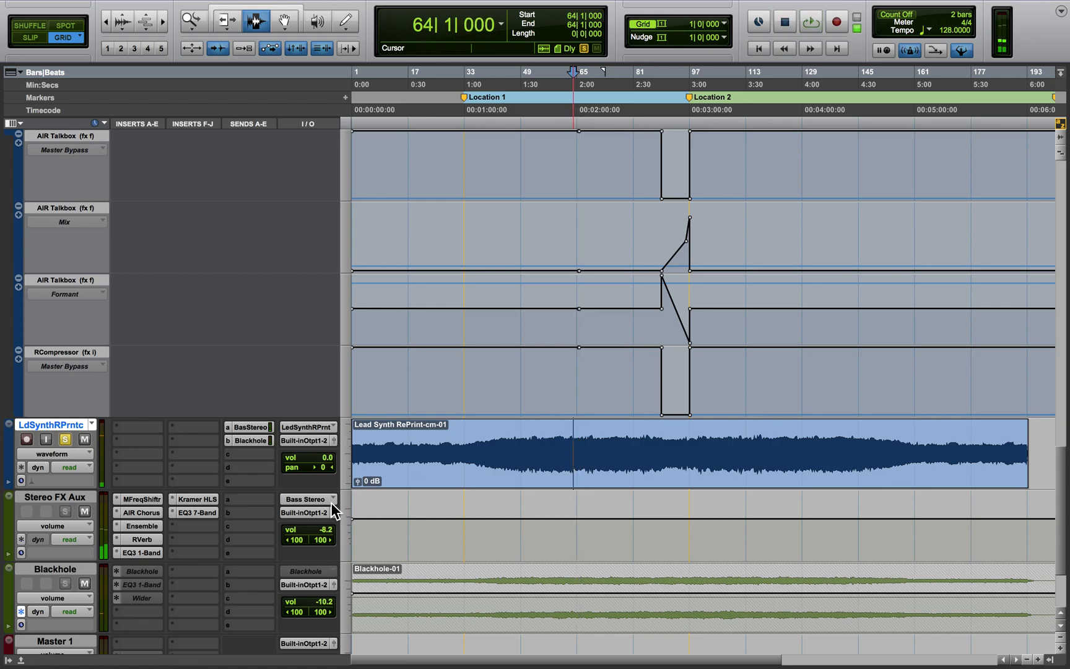
Select the Stereo FX Aux track and inspect its MFreqShifter settings and preset list, leaving the Cave preset loaded.
left_click(82, 569)
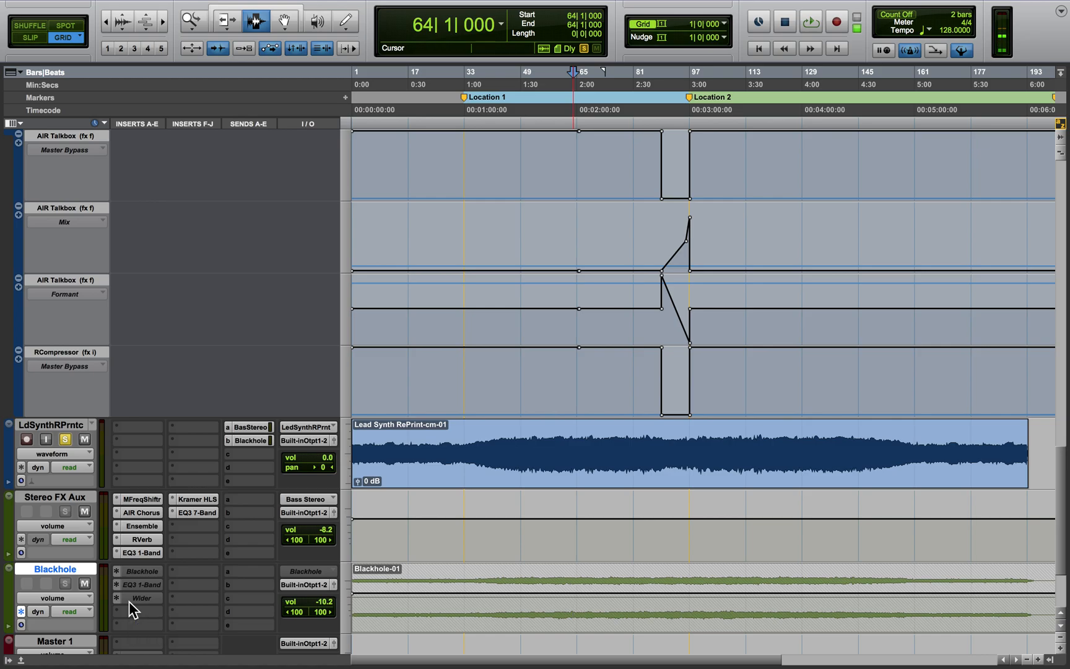
left_click(70, 499)
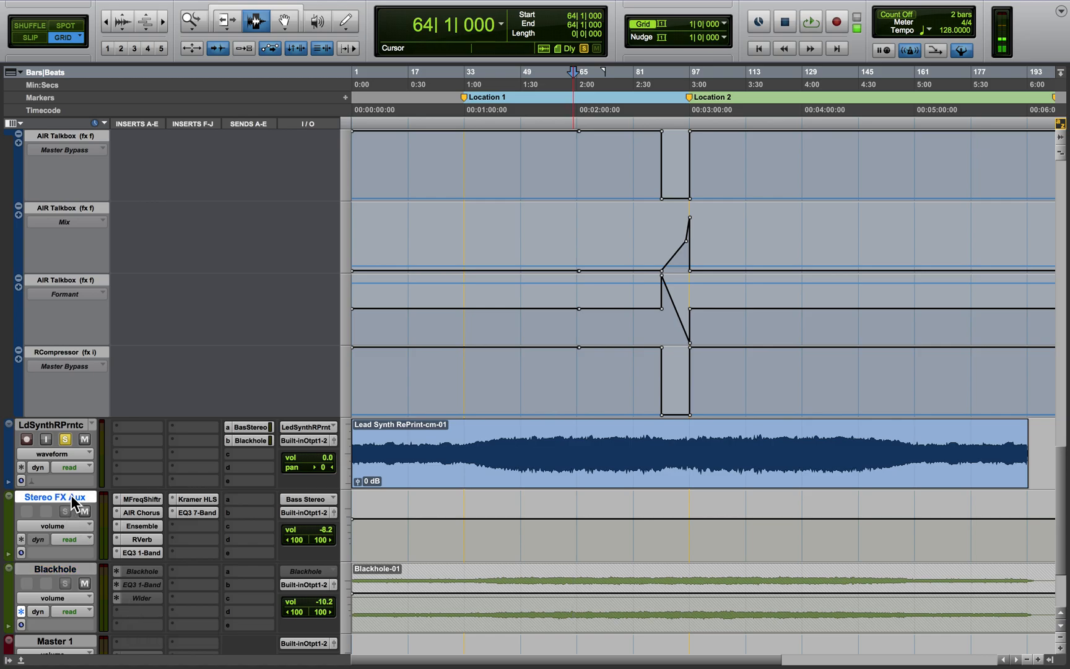
left_click(132, 498)
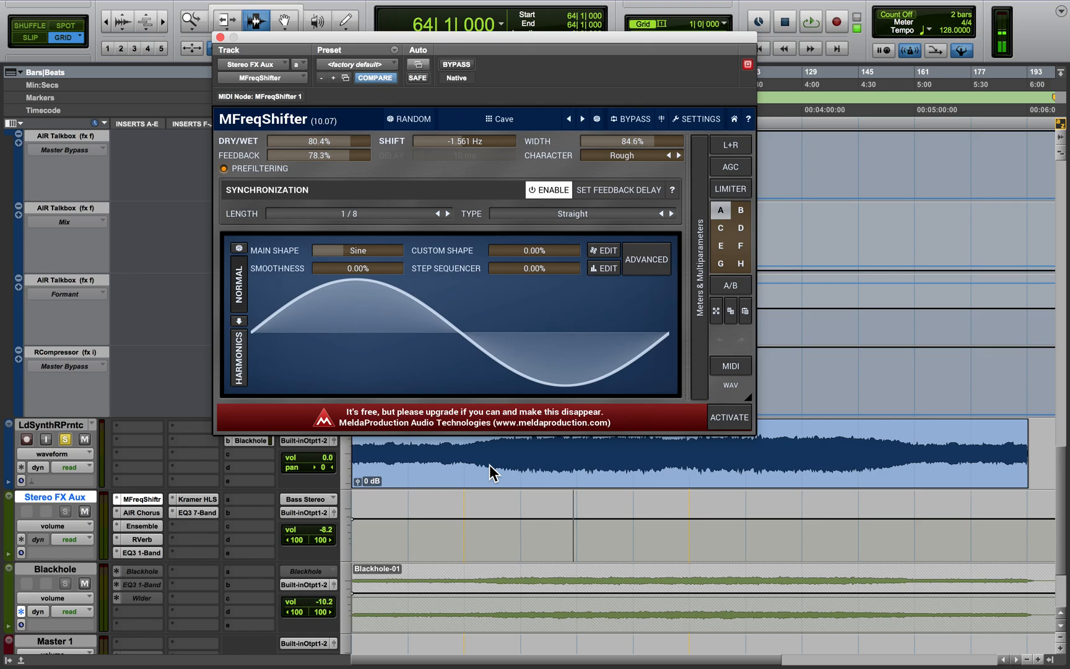
left_click(521, 118)
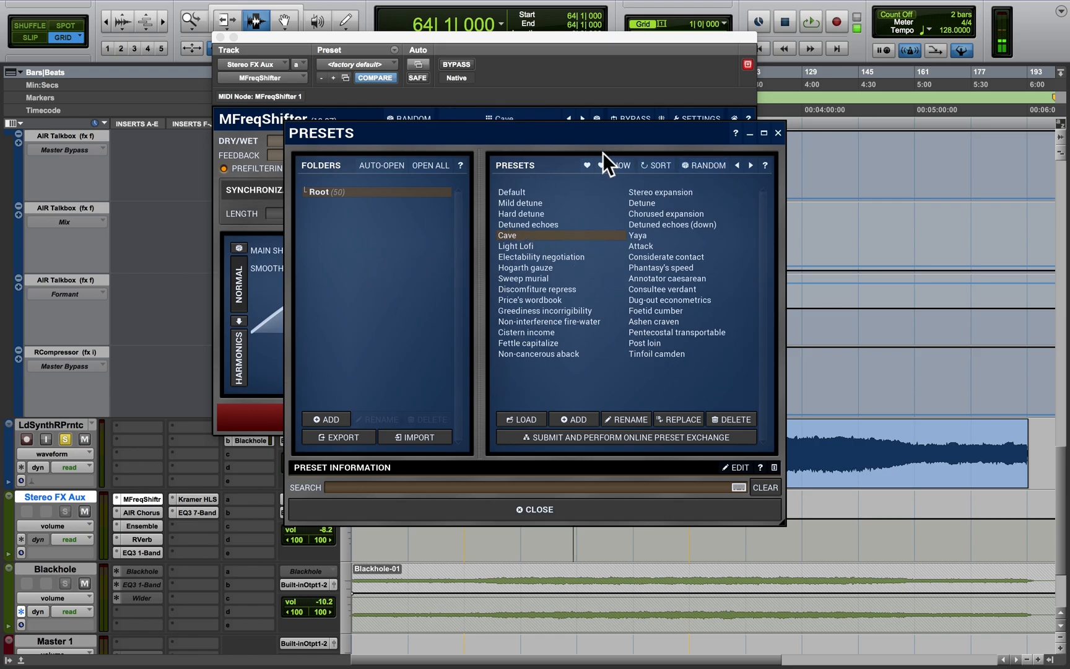
left_click(777, 133)
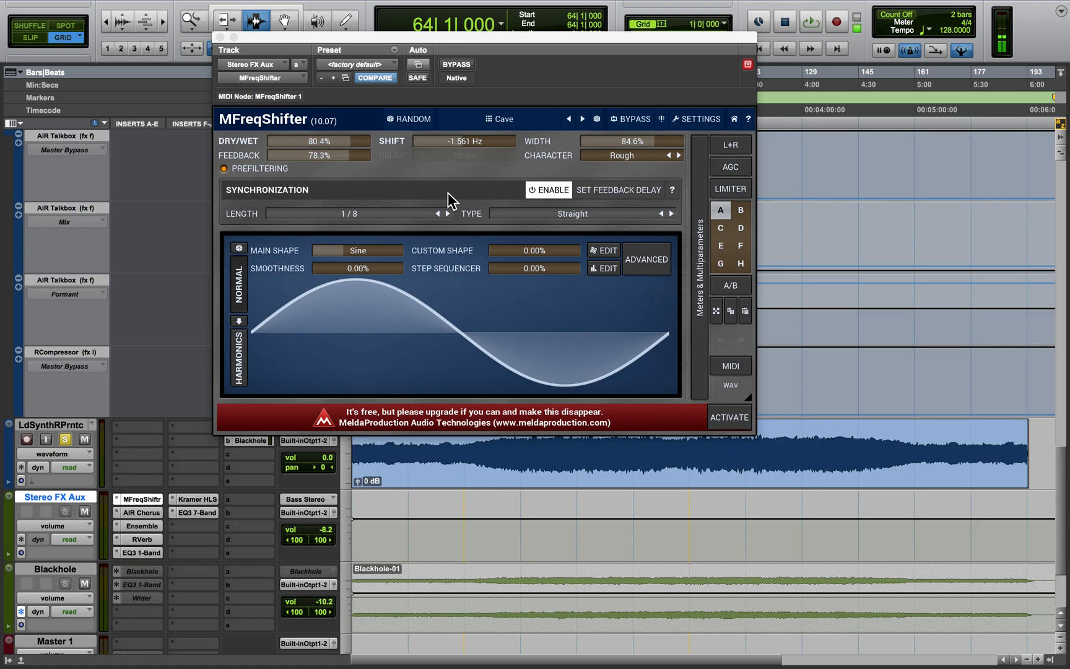
Inspect Stereo FX Aux's AIR Chorus, AIR Ensemble, RVerb, EQ3 1-Band and Kramer HLS settings one after another.
left_click(151, 514)
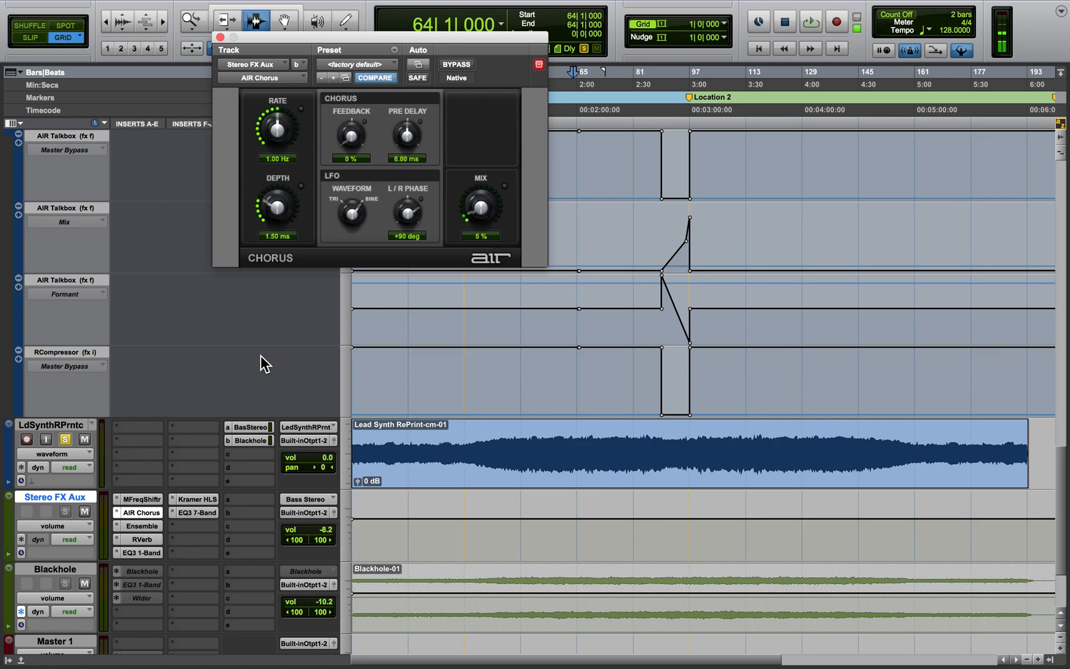
left_click(155, 526)
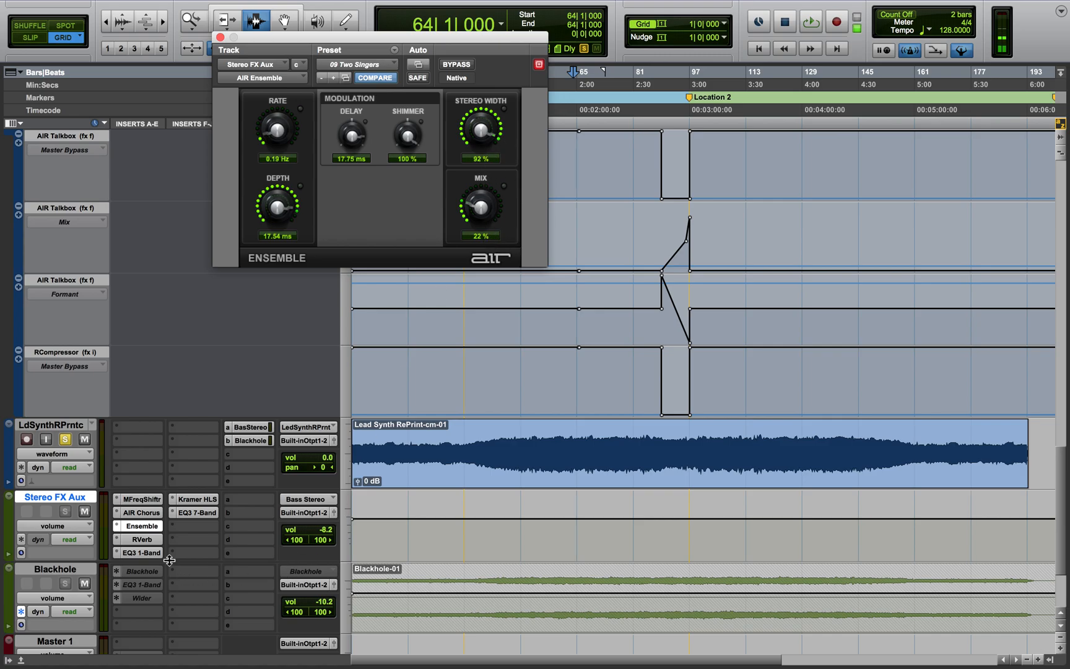
left_click(141, 539)
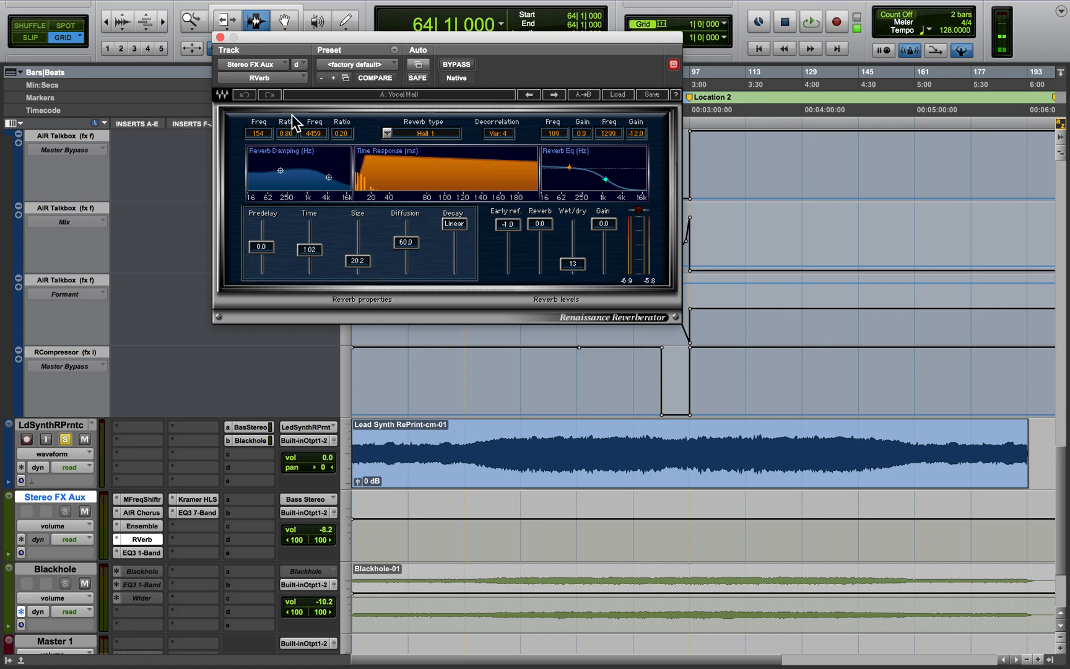
left_click(153, 552)
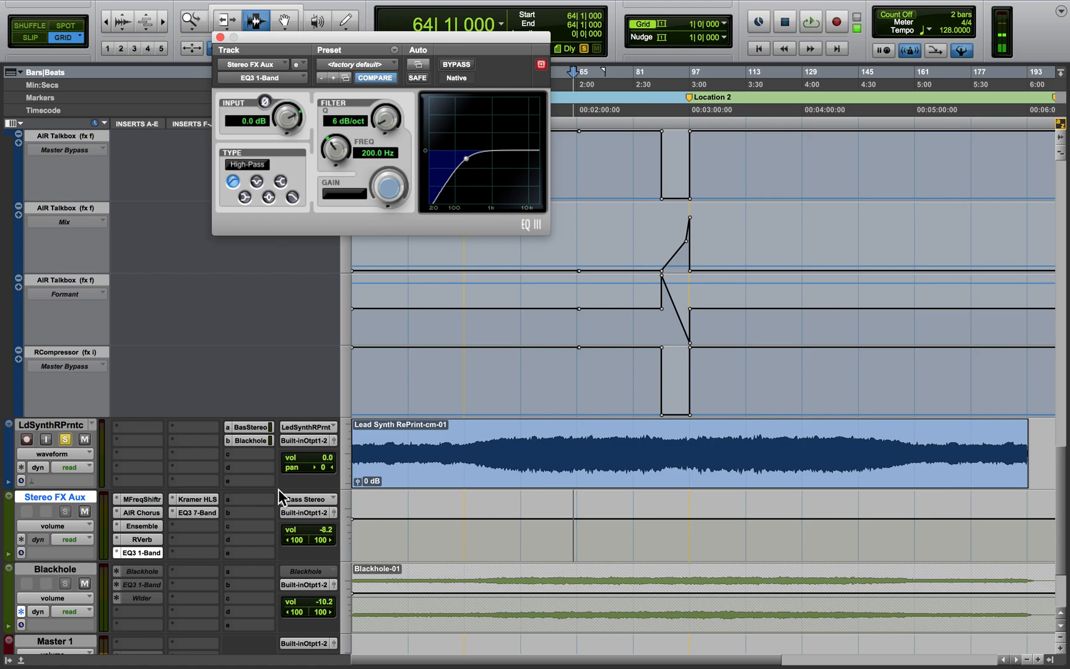
left_click(203, 500)
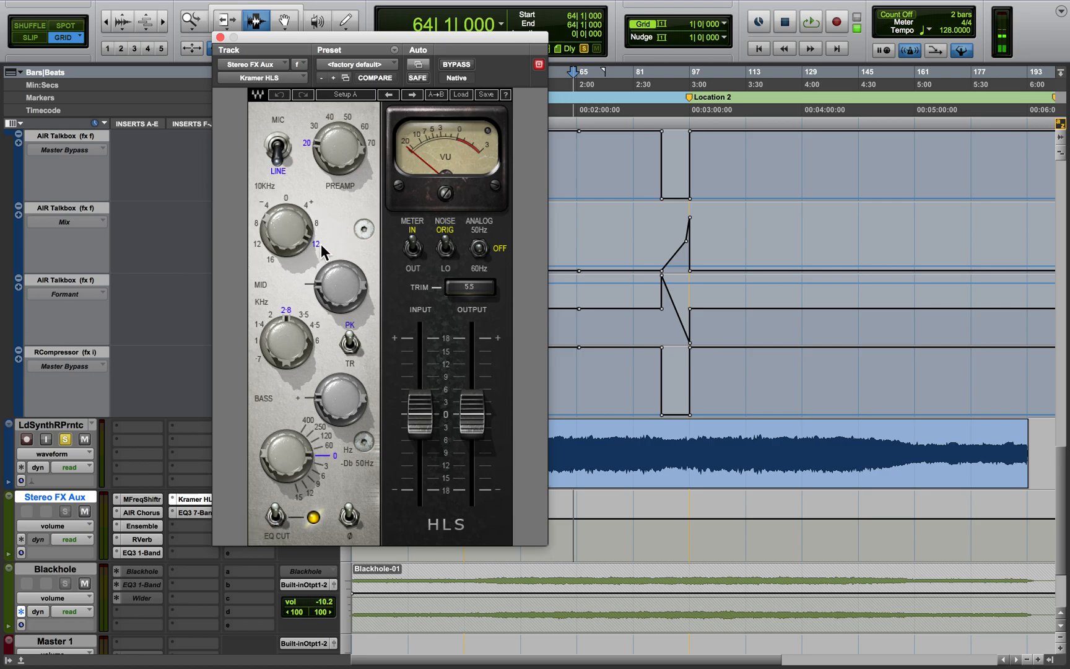
Check the 10 kHz boost in Stereo FX Aux's Kramer HLS and review the MFreqShifter settings again.
mouse_move(325, 296)
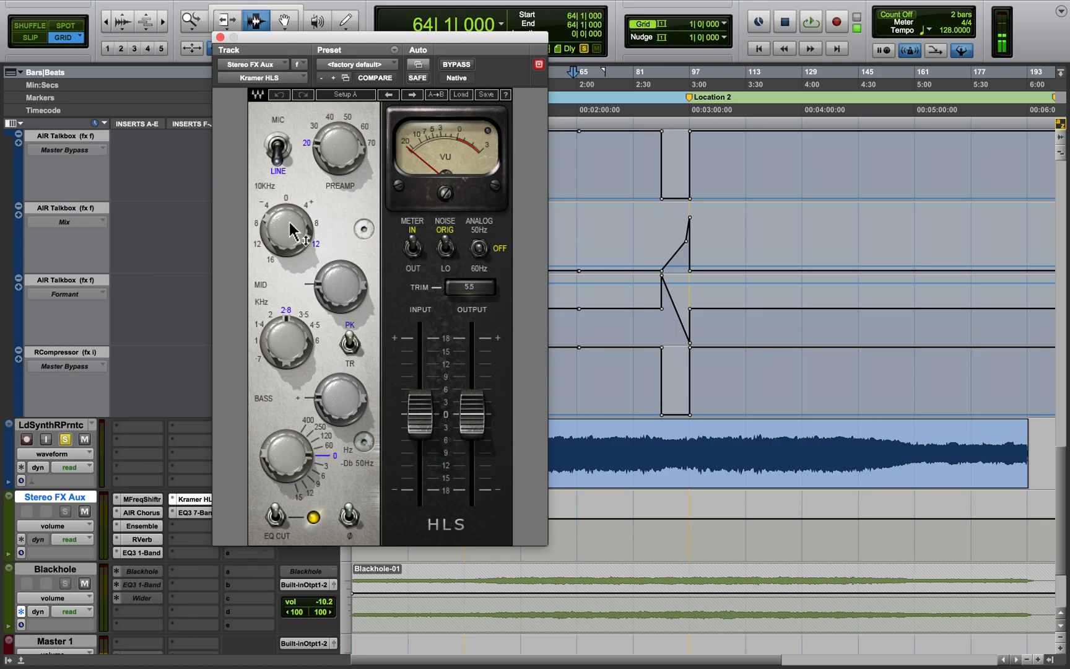
mouse_move(297, 235)
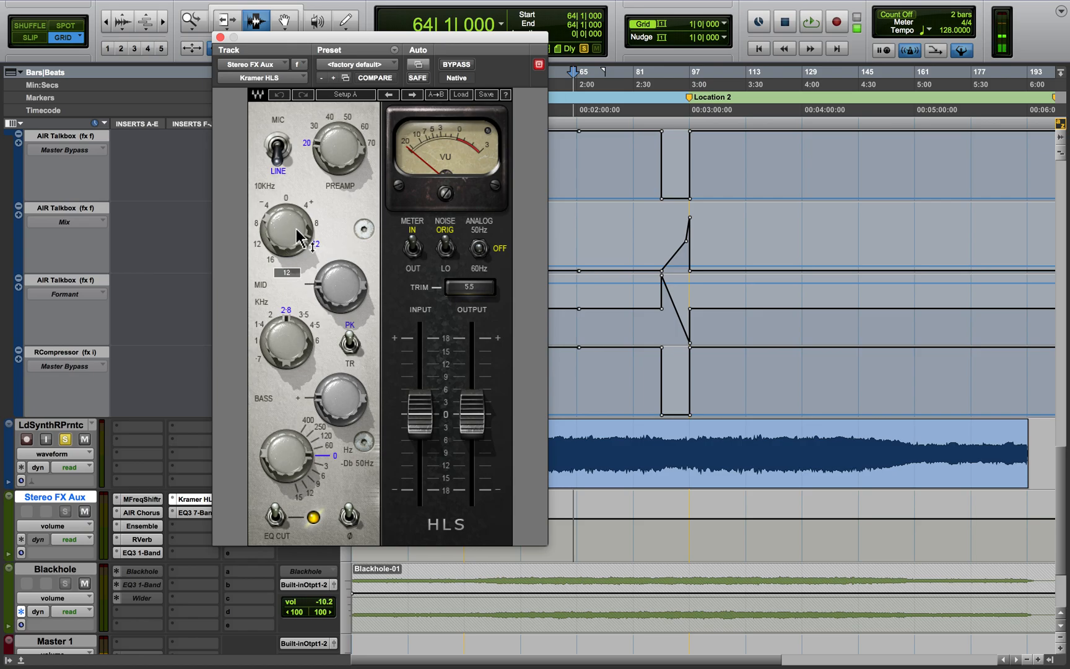
left_click(150, 499)
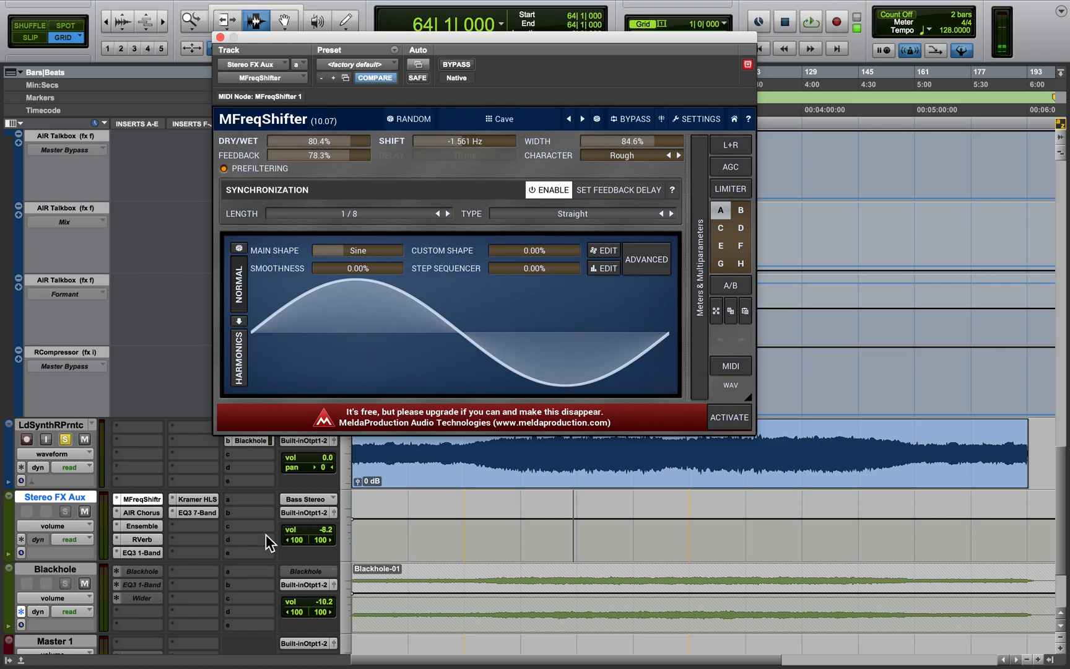
Inspect Stereo FX Aux's EQ3 7-Band settings, dismiss the startup disk warning and close the plug-in window.
left_click(210, 512)
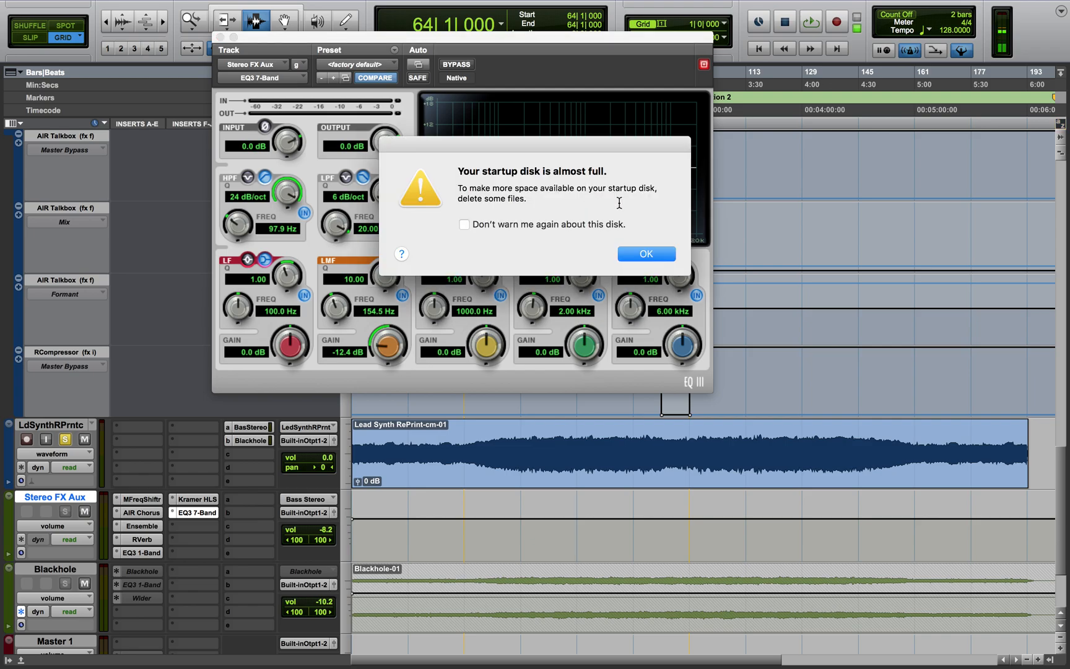
left_click(638, 255)
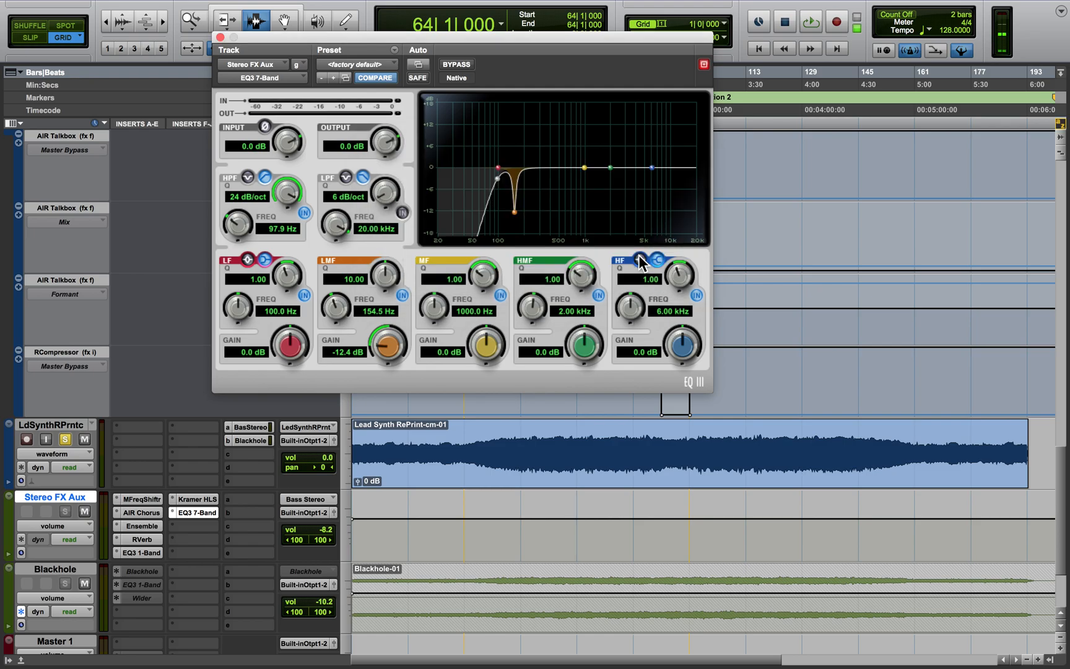
left_click(220, 37)
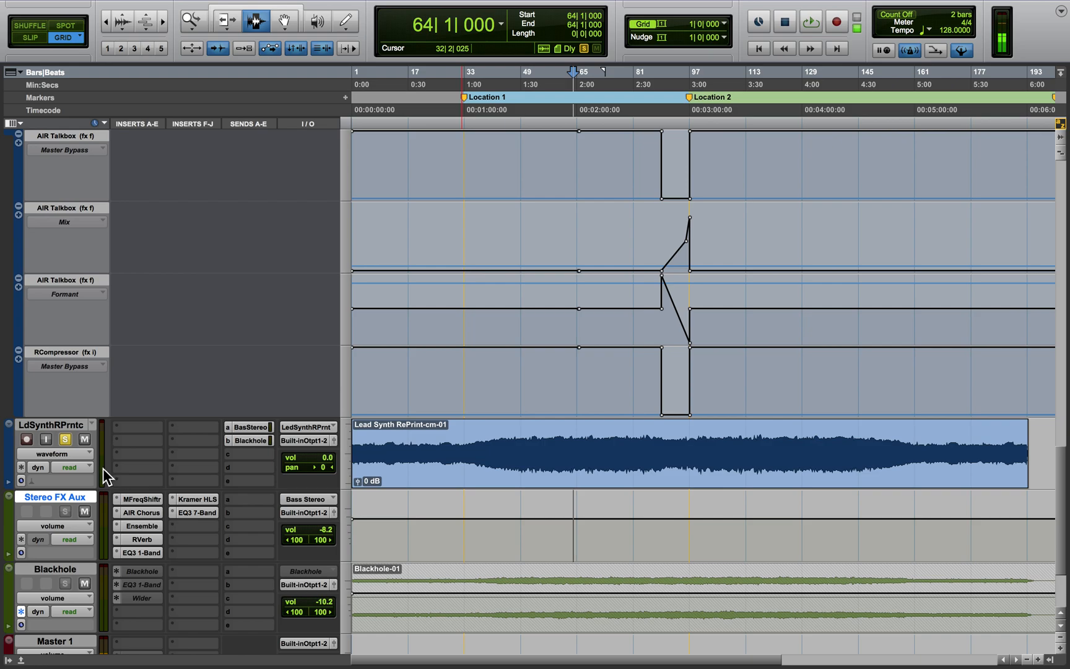